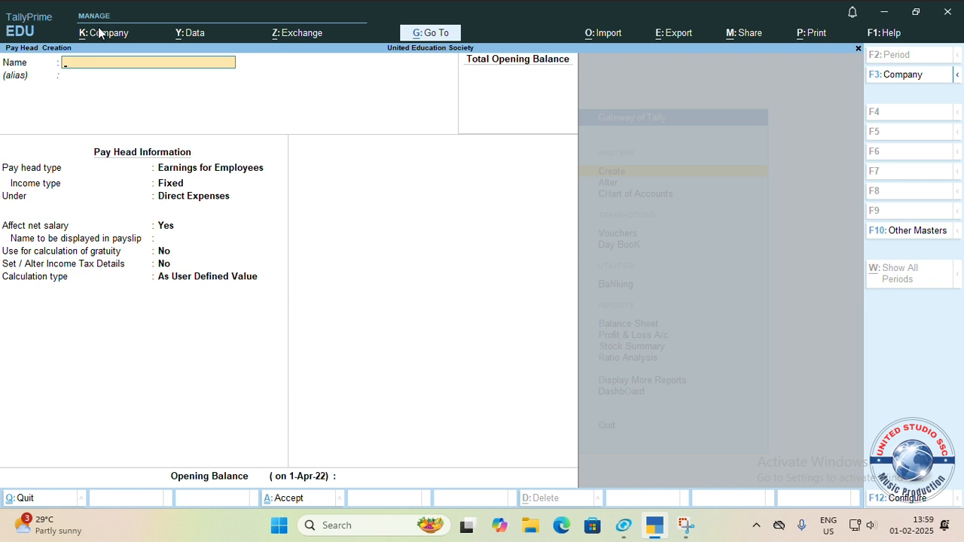
# Leave the pay head form and start creating a new Employee Group from the payroll masters
pyautogui.press('Escape')
pyautogui.press('Escape')
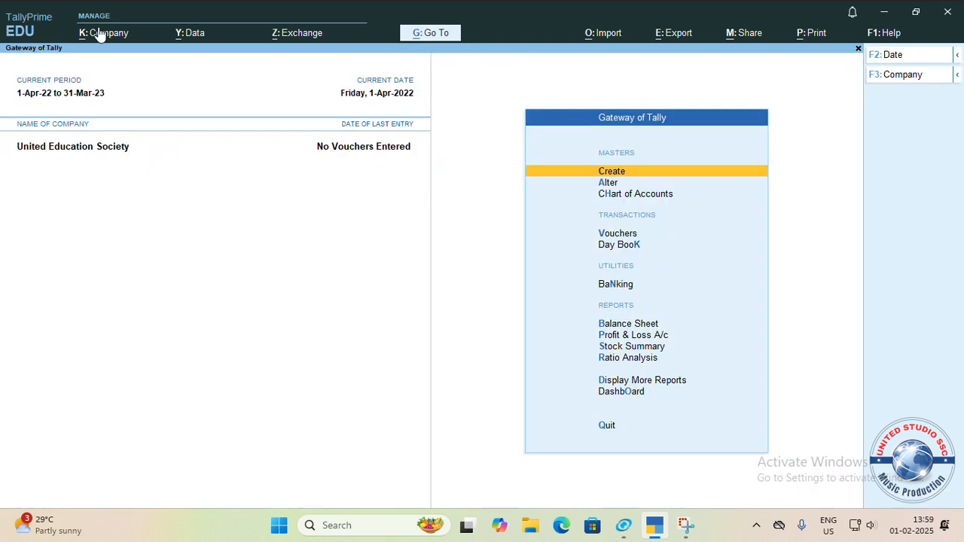
pyautogui.press('Return')
pyautogui.press('Down')
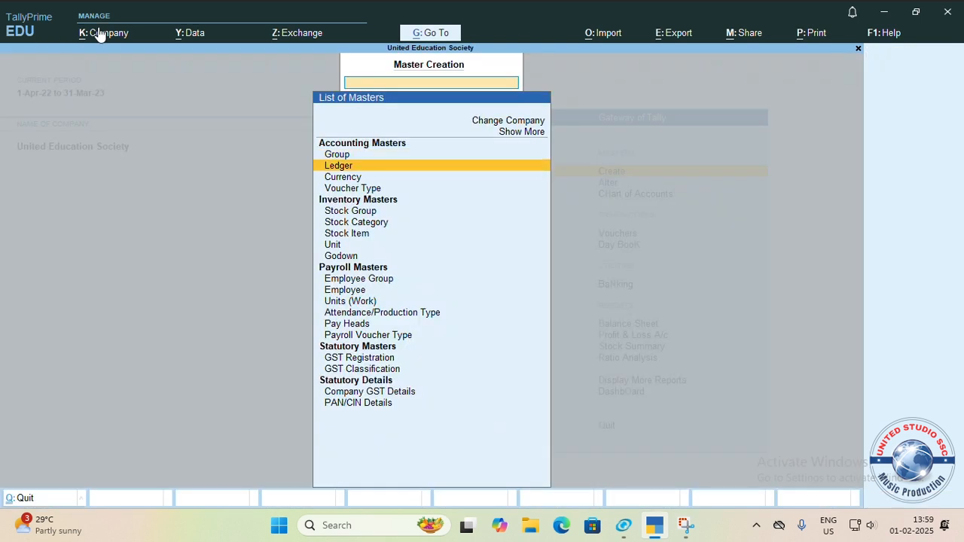
pyautogui.press('Down')
pyautogui.press('Down')
pyautogui.press('Down')
pyautogui.press('Down')
pyautogui.press('Down')
pyautogui.press('Down')
pyautogui.press('Down')
pyautogui.press('Down')
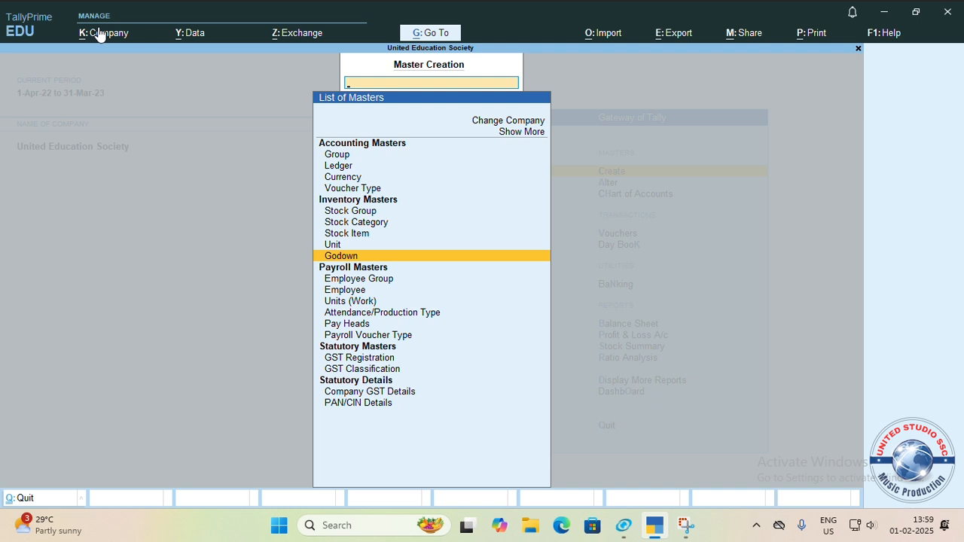
pyautogui.press('Down')
pyautogui.press('Down')
pyautogui.press('Down')
pyautogui.press('Down')
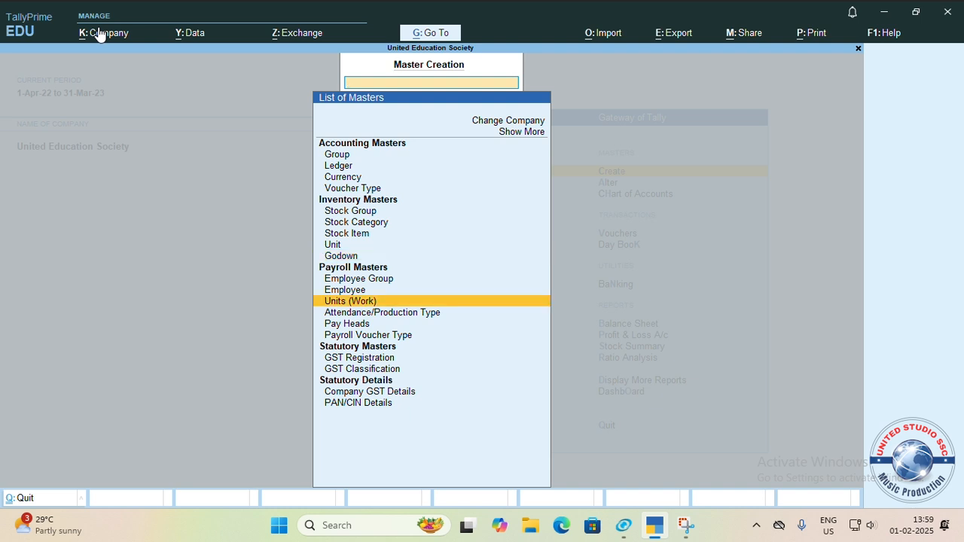
pyautogui.press('Down')
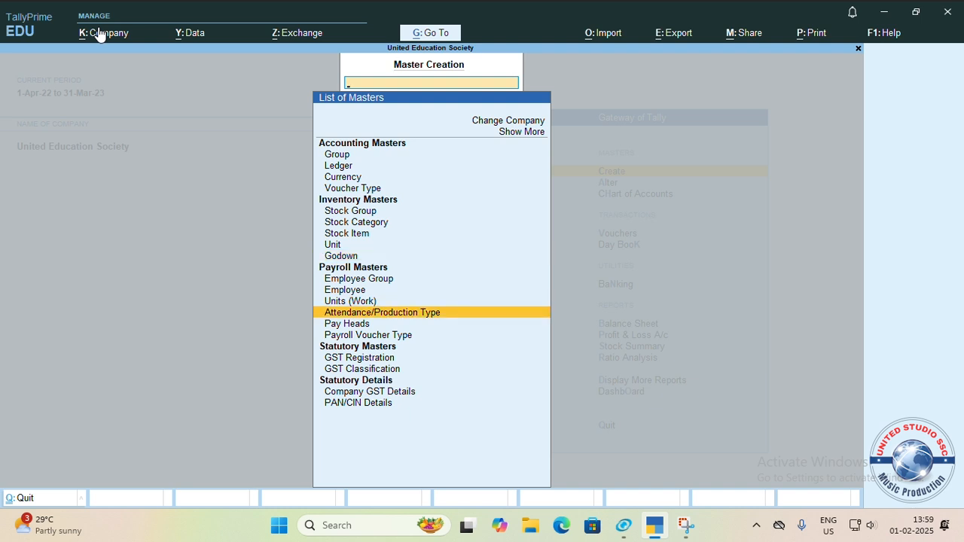
pyautogui.press('Down')
pyautogui.press('Up')
pyautogui.press('Up')
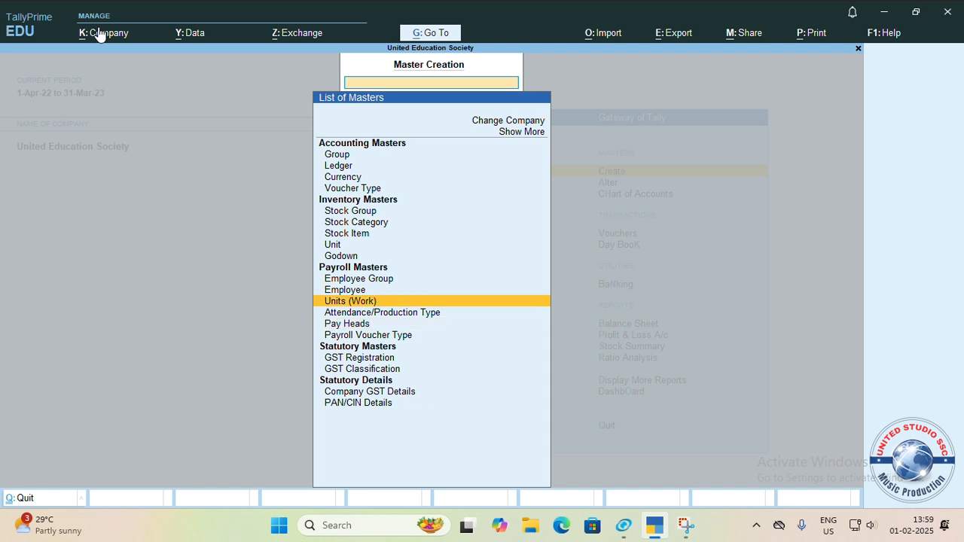
pyautogui.press('Up')
pyautogui.press('Up')
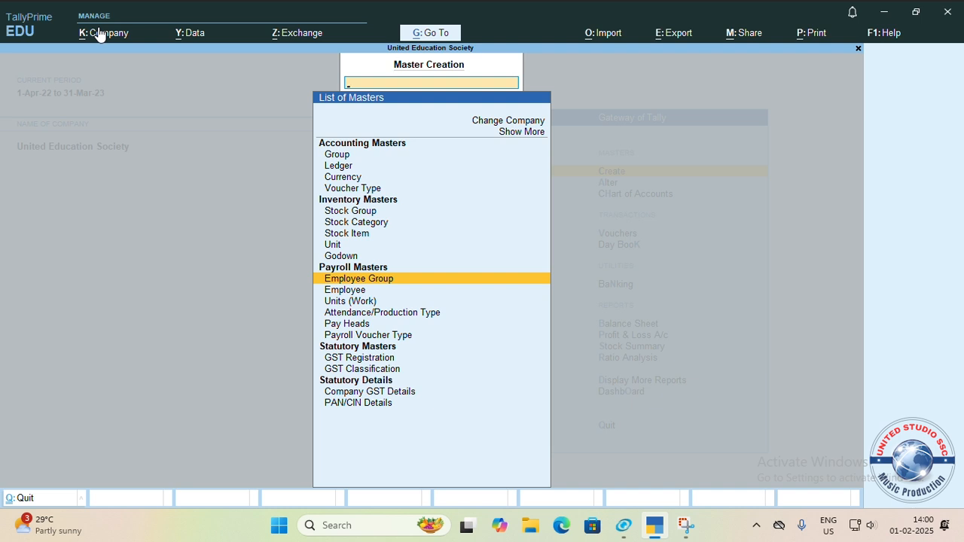
pyautogui.press('Return')
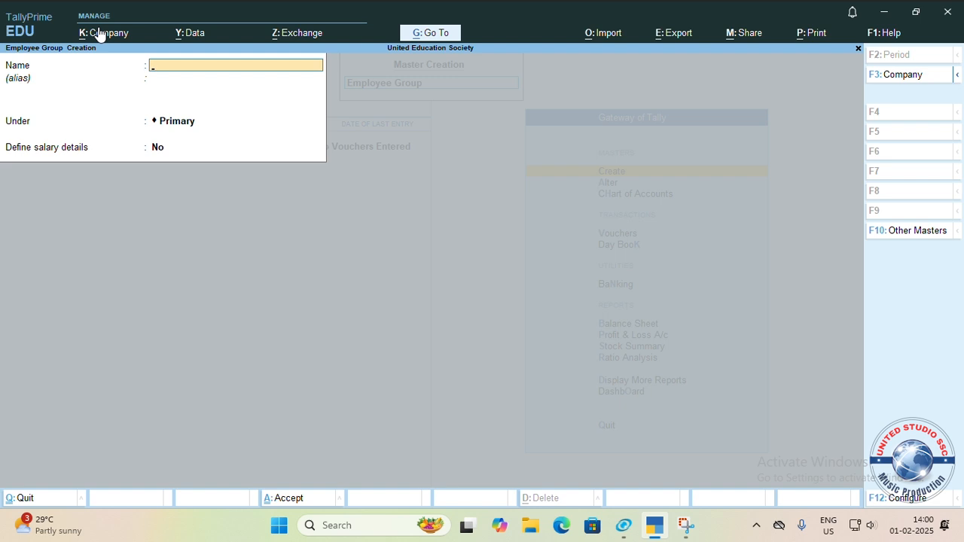
# Name the employee group Worker, keep it under Primary, and enable defining its salary details
pyautogui.write('Worke')
pyautogui.press('Return')
pyautogui.press('Return')
pyautogui.press('Return')
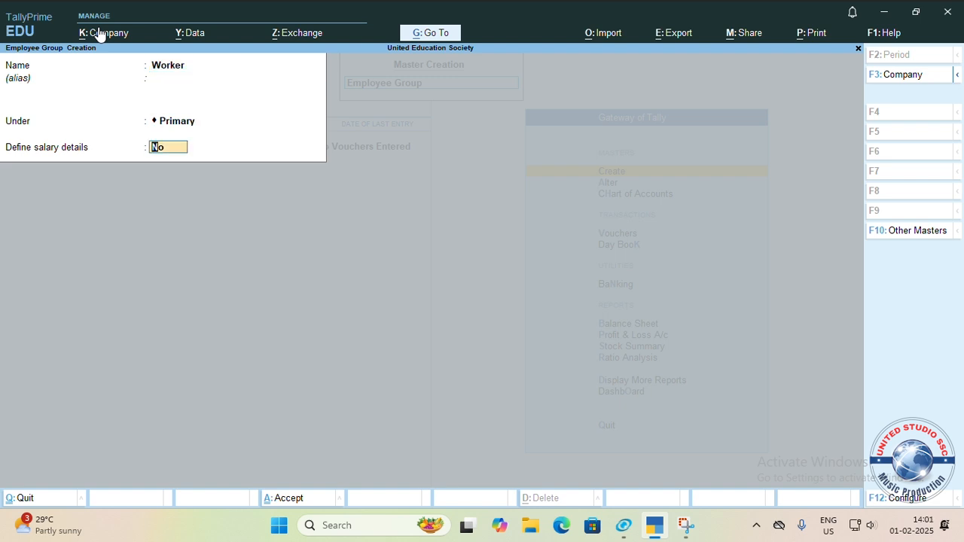
pyautogui.write('y')
pyautogui.press('Return')
# Add the Basic Salary pay head to the Worker group's salary details with a rate of 12,000
pyautogui.press('Down')
pyautogui.press('Return')
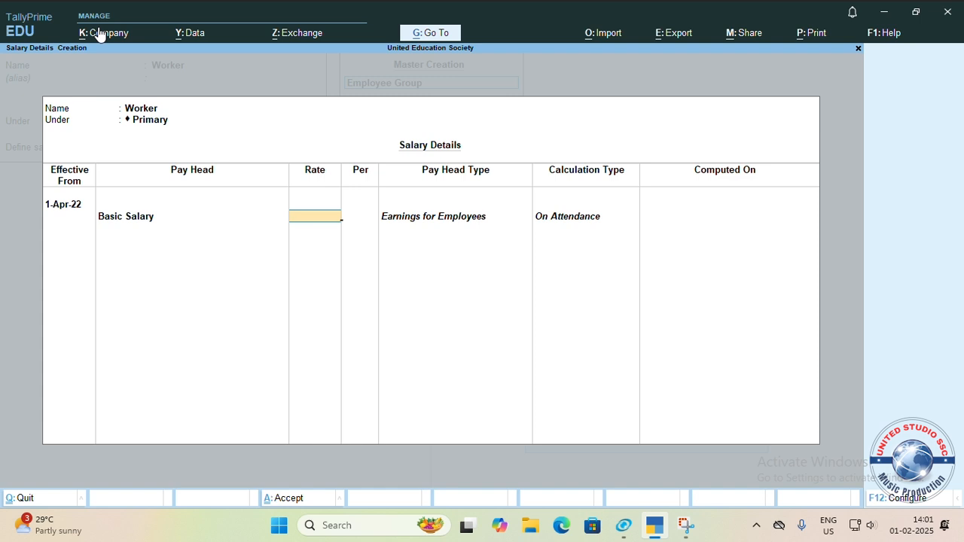
pyautogui.write('12000')
pyautogui.press('Return')
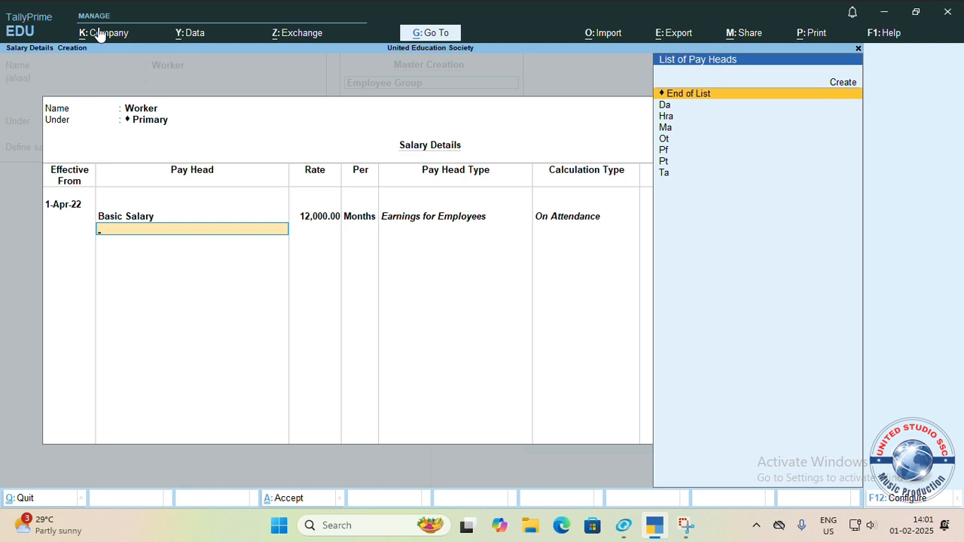
# Add the Da, Hra and Ma pay heads to the Worker group's salary details
pyautogui.press('Down')
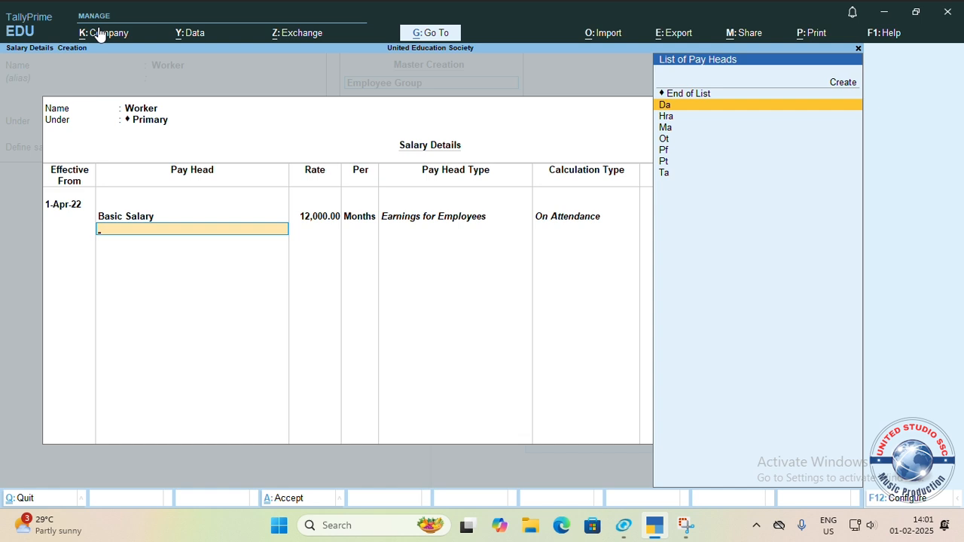
pyautogui.press('Return')
pyautogui.press('Down')
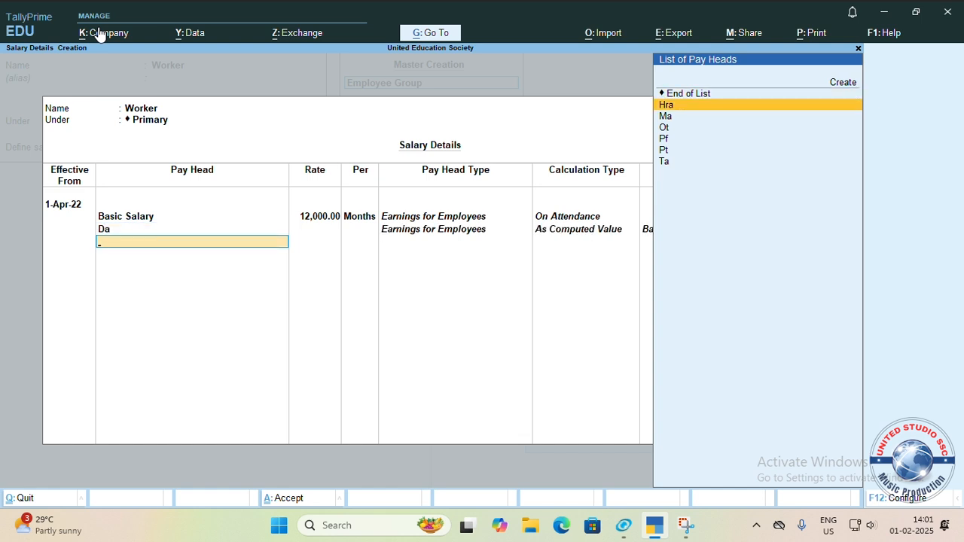
pyautogui.press('Return')
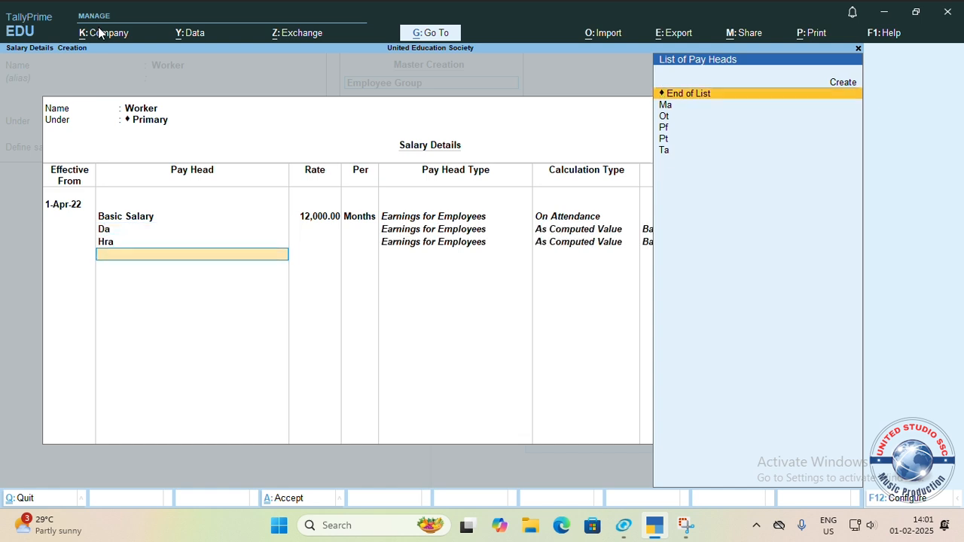
pyautogui.press('Down')
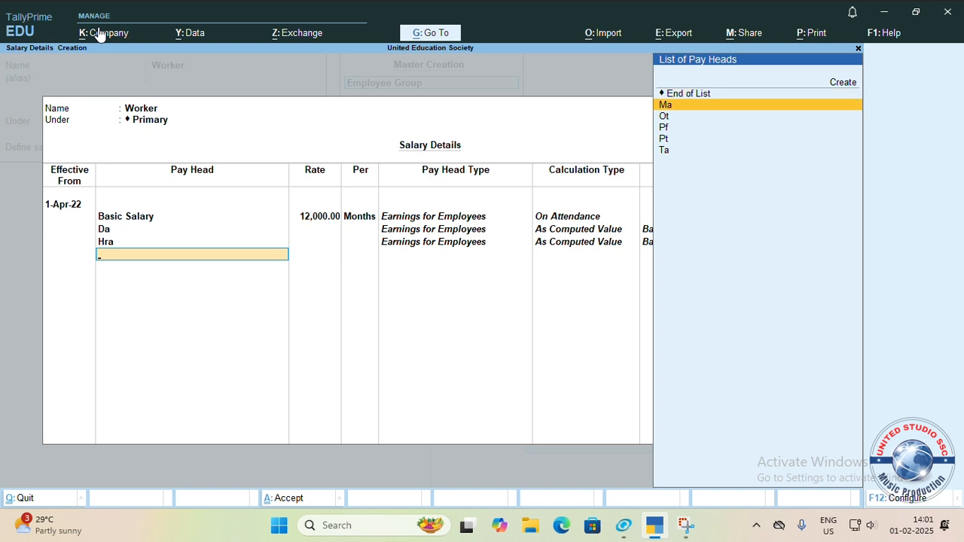
pyautogui.press('Return')
# Add the Ot pay head to the Worker group's salary details at a rate of 40 per Hrs
pyautogui.press('Down')
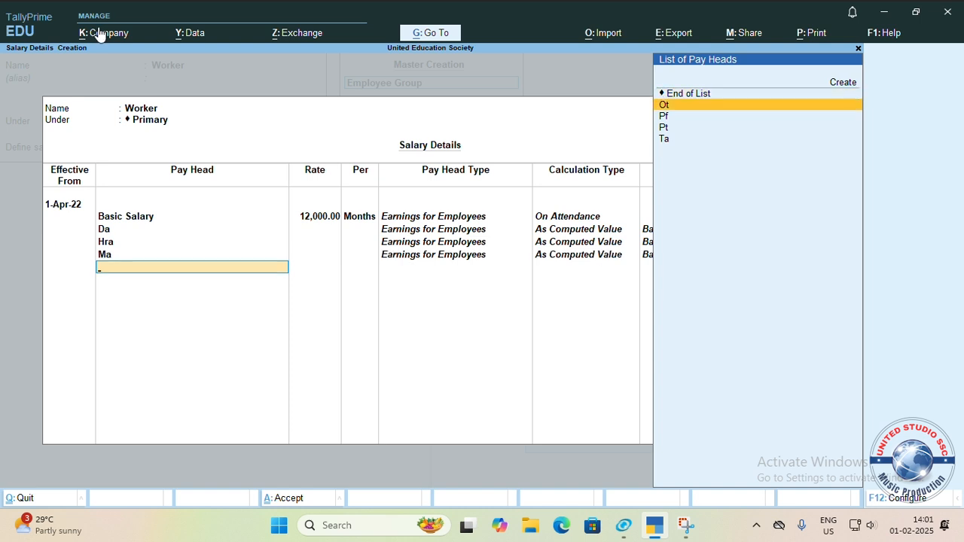
pyautogui.press('Return')
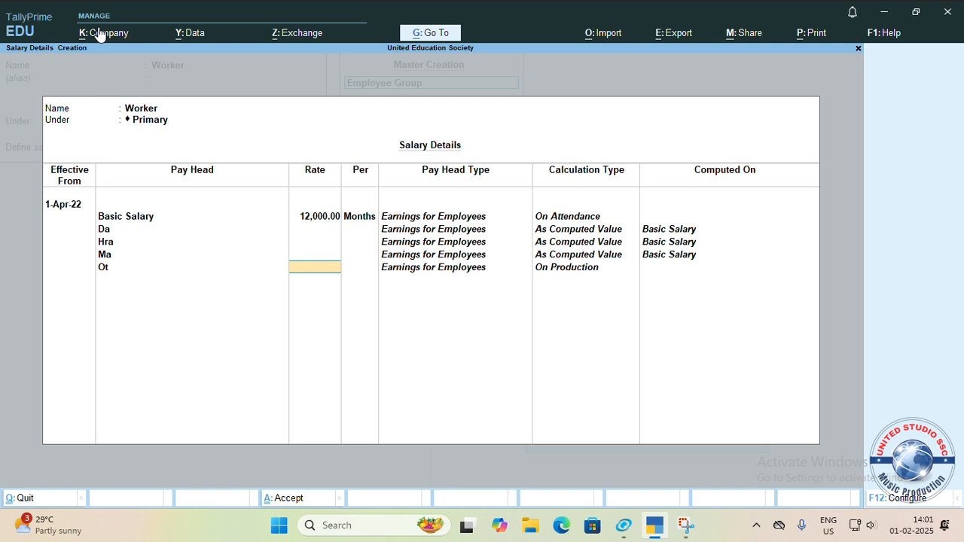
pyautogui.write('40')
pyautogui.press('Return')
pyautogui.press('Return')
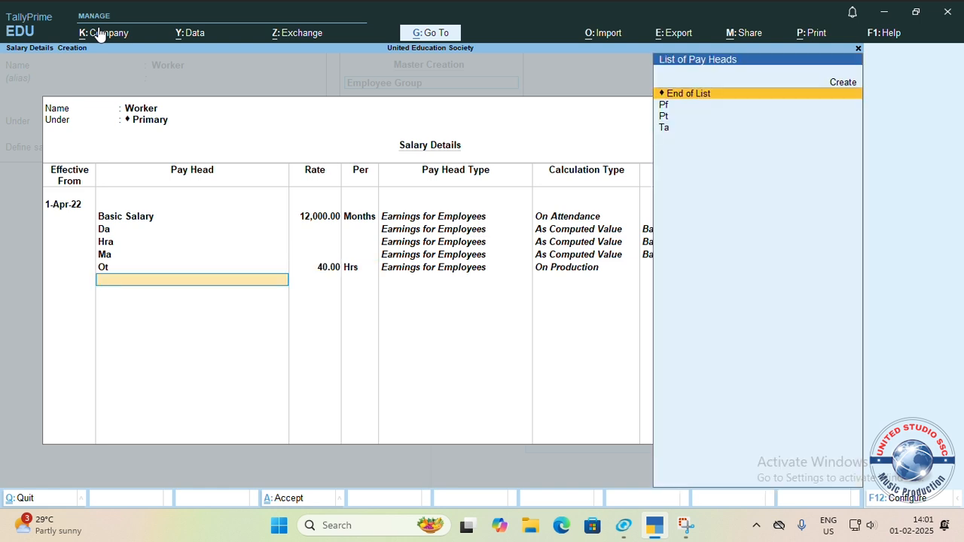
# Add the Pf, Pt and Ta pay heads to the Worker group's salary details
pyautogui.press('Down')
pyautogui.press('Return')
pyautogui.press('Down')
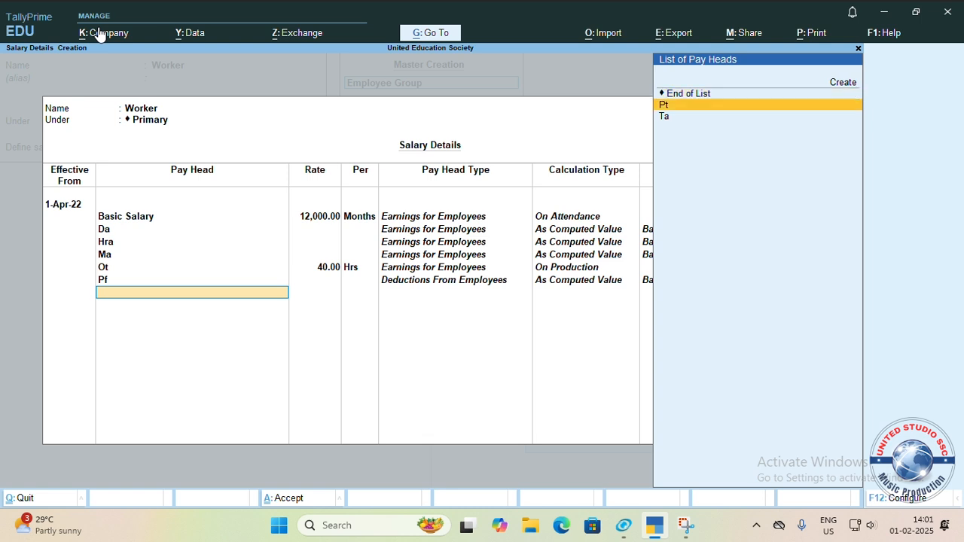
pyautogui.press('Return')
pyautogui.press('Down')
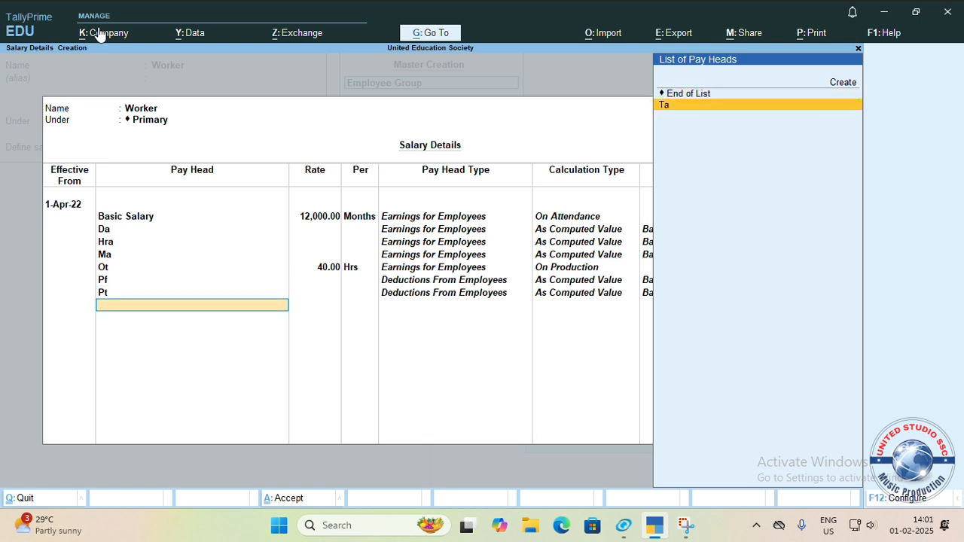
pyautogui.press('Return')
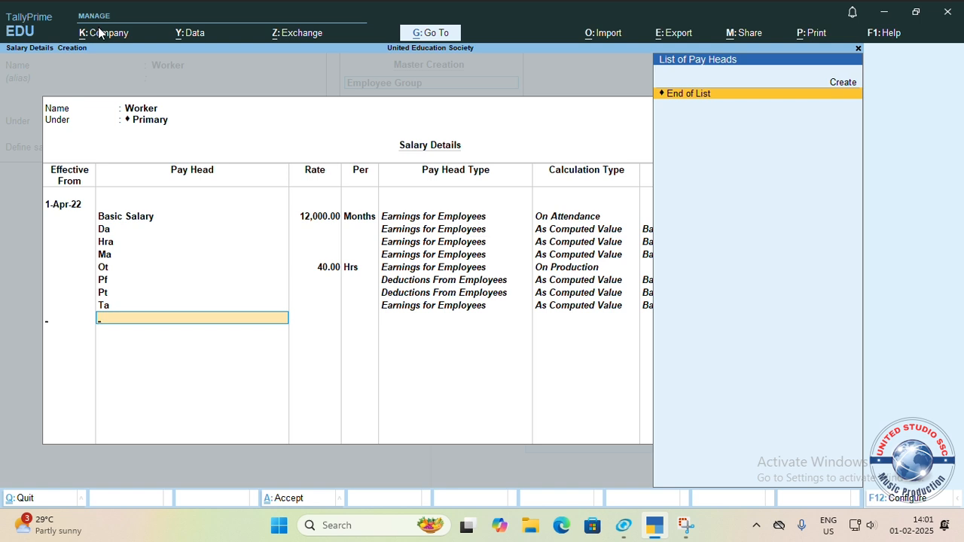
# End the pay head list, save the Worker employee group and return to the list of masters
pyautogui.press('Return')
pyautogui.press('Return')
pyautogui.press('Return')
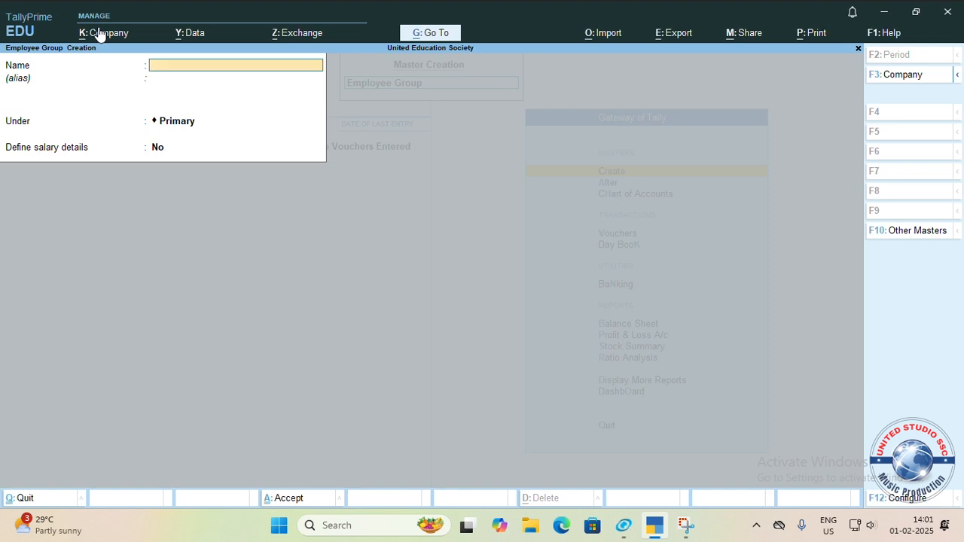
pyautogui.press('Escape')
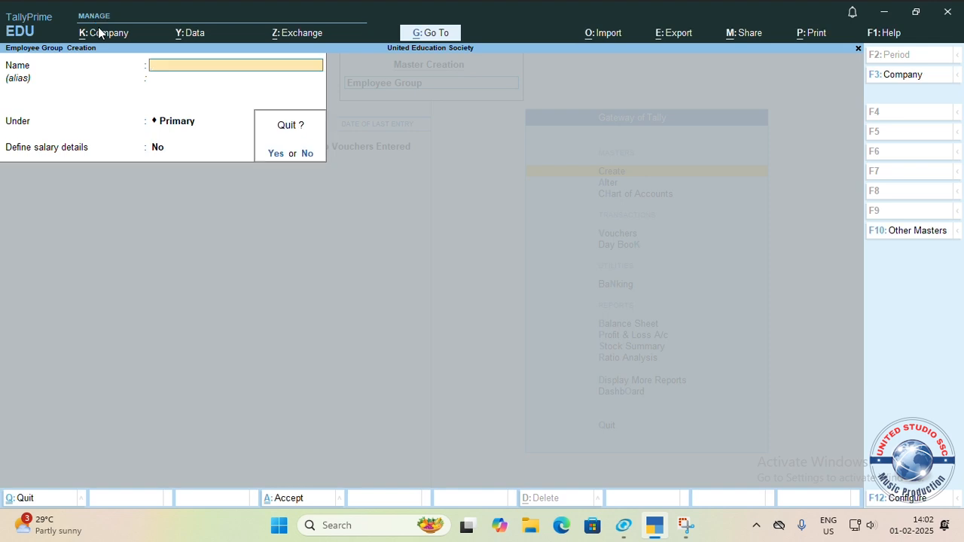
pyautogui.press('Return')
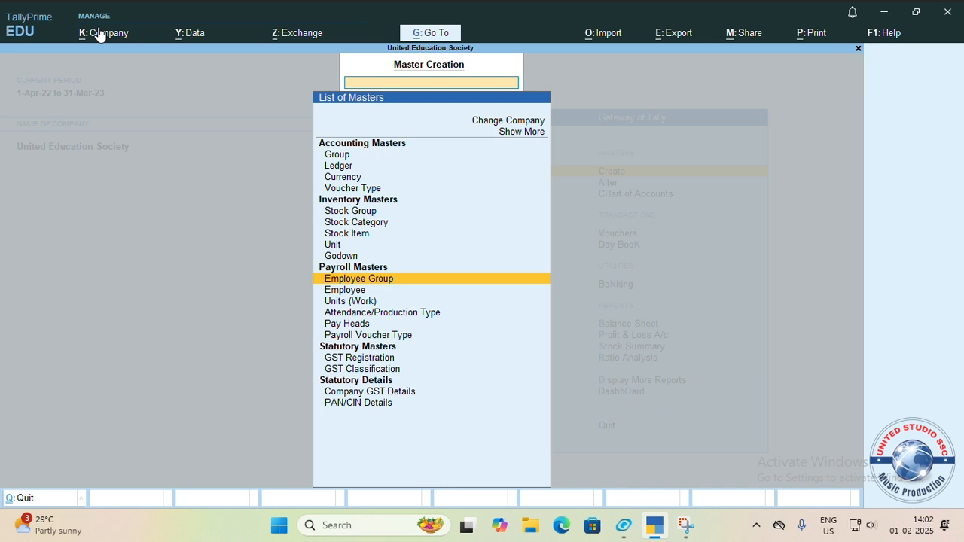
# Start a new Employee master, enter the employee's name, place it under Worker and keep 1-Apr-2022 as the date of joining
pyautogui.press('Down')
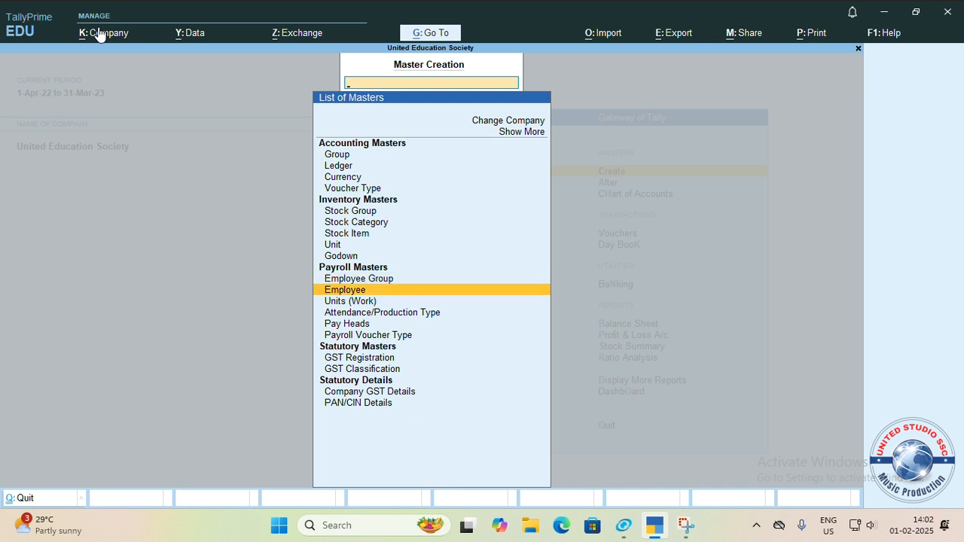
pyautogui.press('Return')
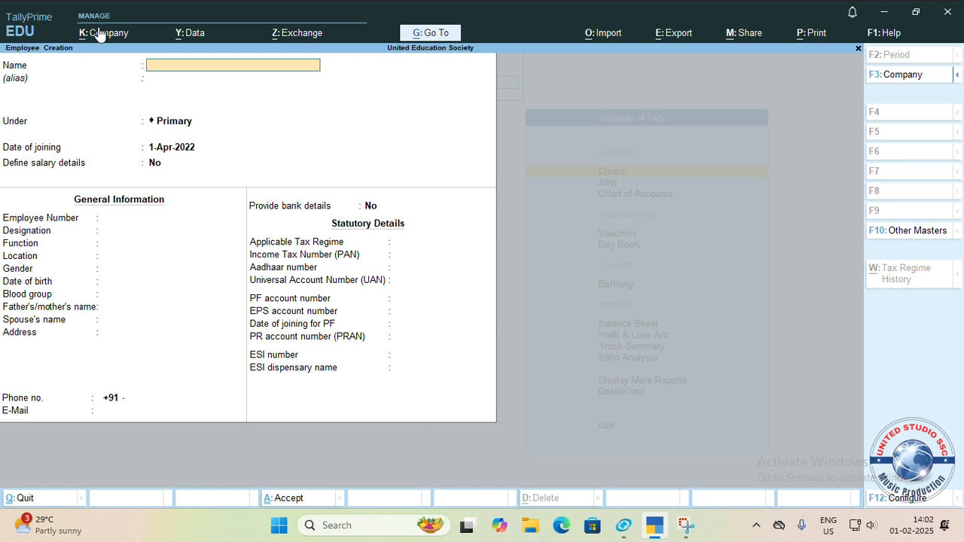
pyautogui.write('Rutuja')
pyautogui.press('Return')
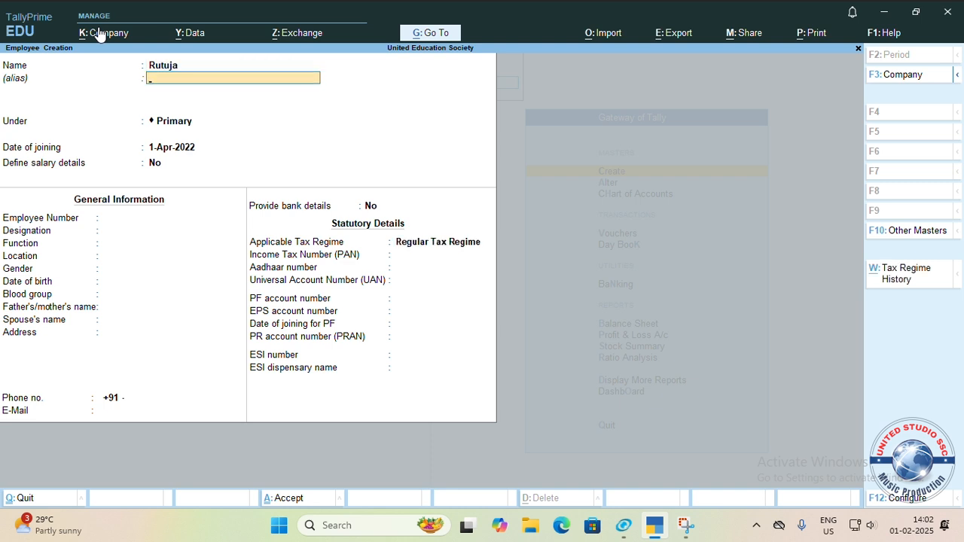
pyautogui.press('Return')
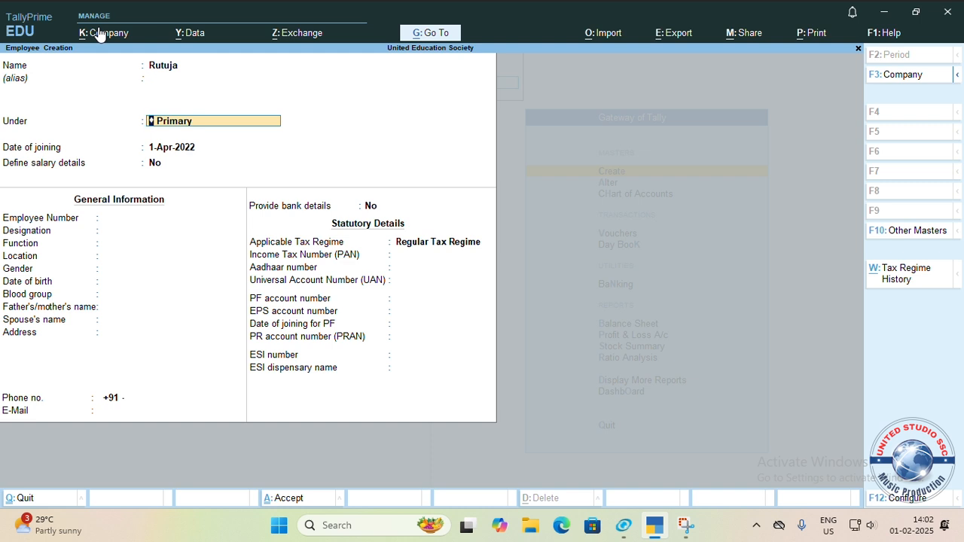
pyautogui.press('Down')
pyautogui.press('Return')
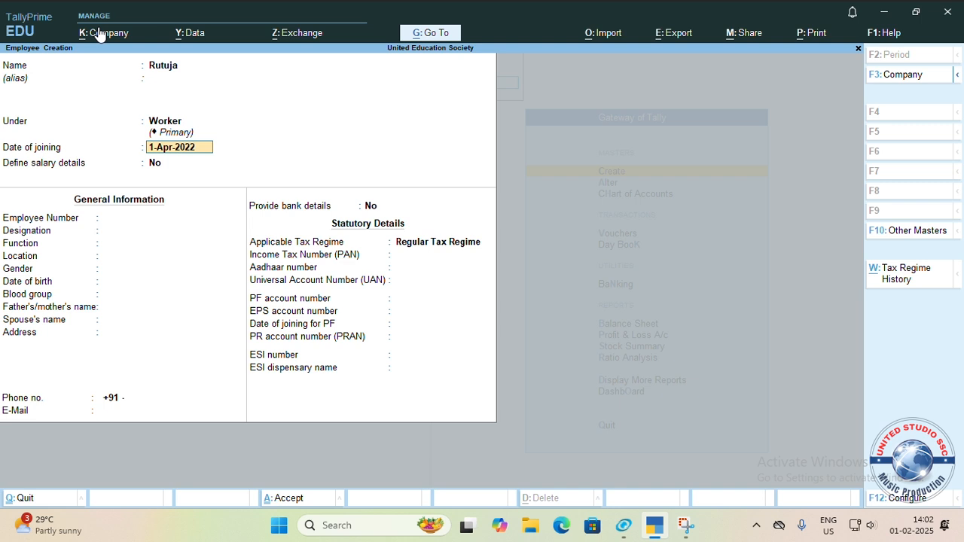
pyautogui.press('Return')
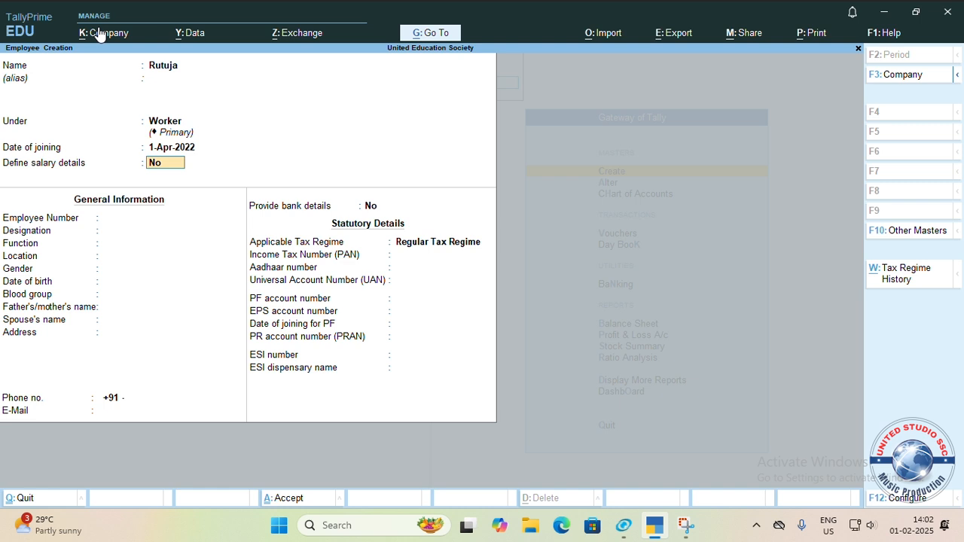
# Enable salary details for the employee and fill them with Copy from Employee Group as the start type
pyautogui.write('y')
pyautogui.press('Return')
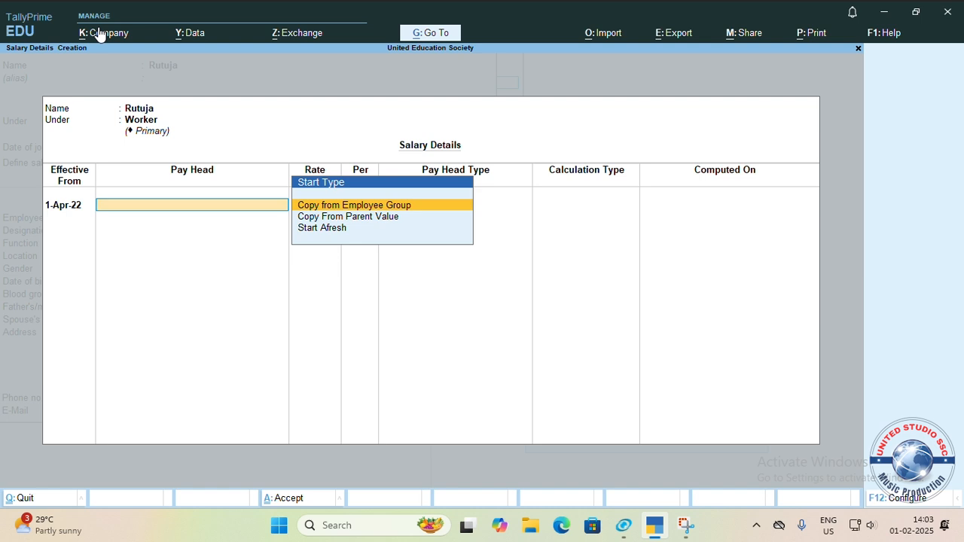
pyautogui.press('Down')
pyautogui.press('Down')
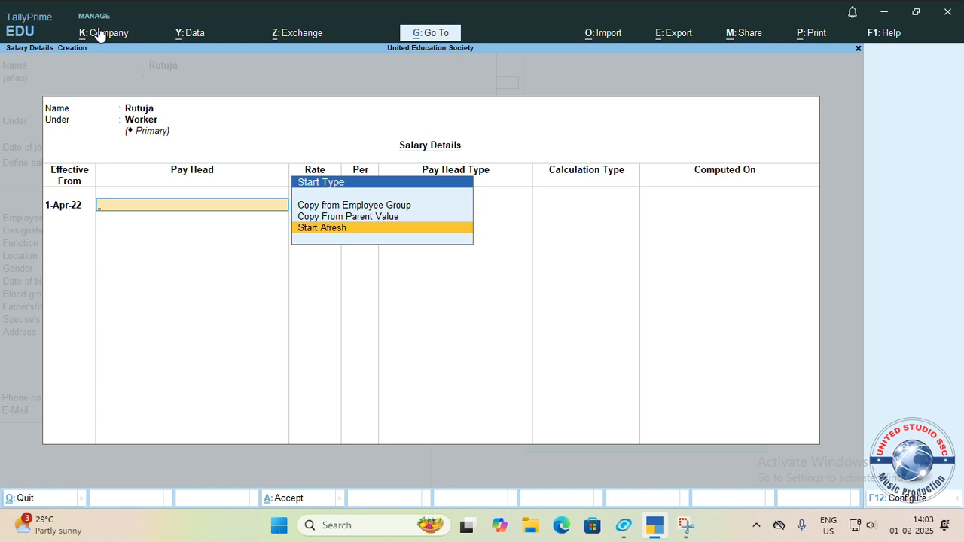
pyautogui.press('Up')
pyautogui.press('Up')
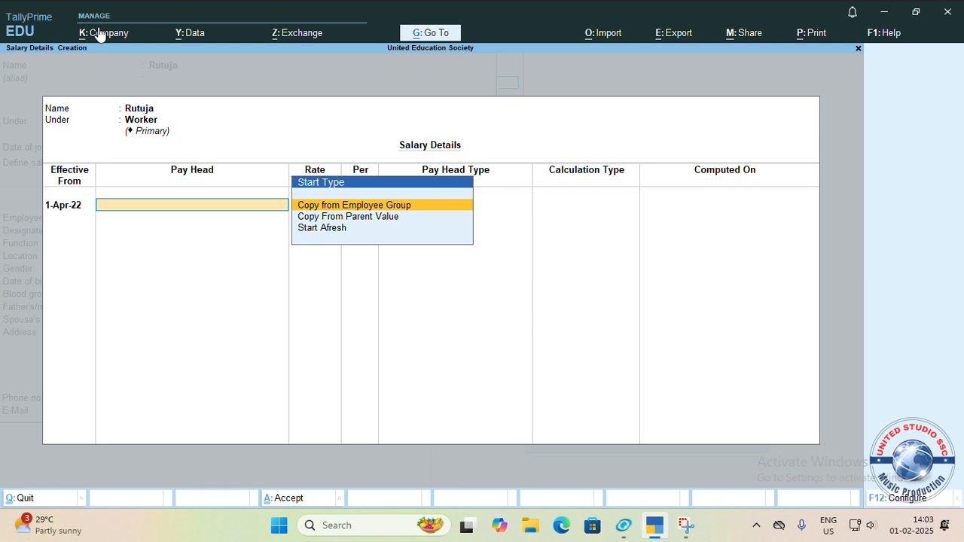
pyautogui.press('Return')
pyautogui.press('Return')
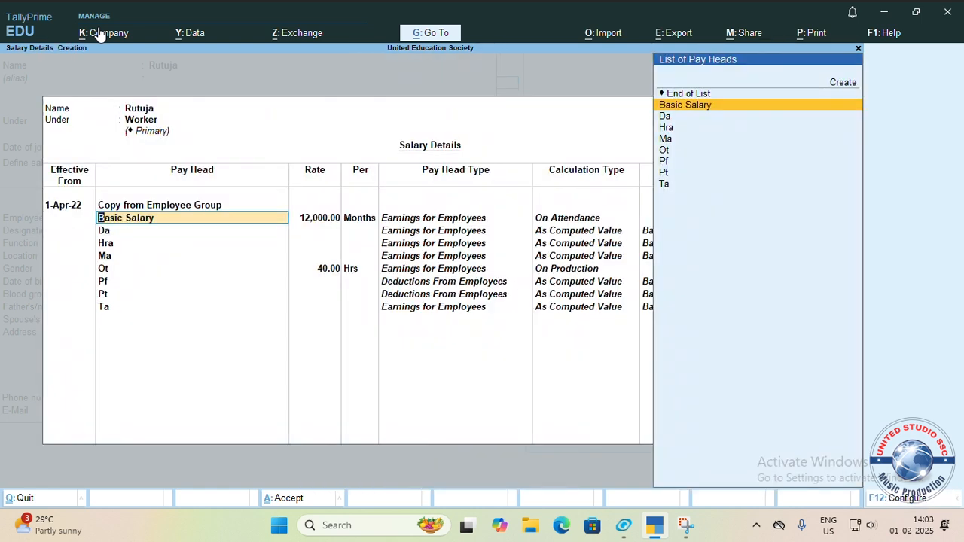
# Keep all pay heads copied from the Worker group and accept the employee's salary details
pyautogui.press('Down')
pyautogui.press('Down')
pyautogui.press('Down')
pyautogui.press('Down')
pyautogui.press('Return')
pyautogui.press('Return')
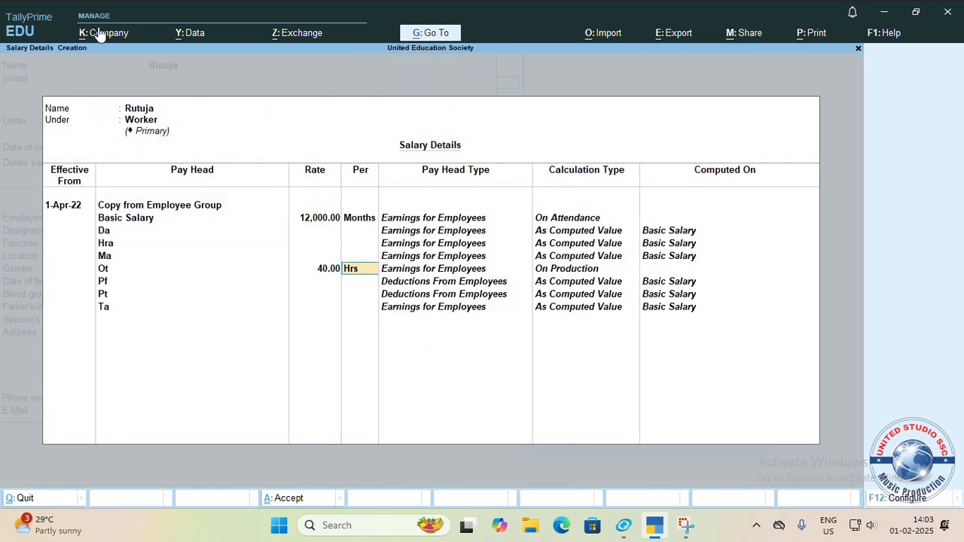
pyautogui.press('Return')
pyautogui.press('Down')
pyautogui.press('Down')
pyautogui.press('Down')
pyautogui.press('Return')
pyautogui.press('Return')
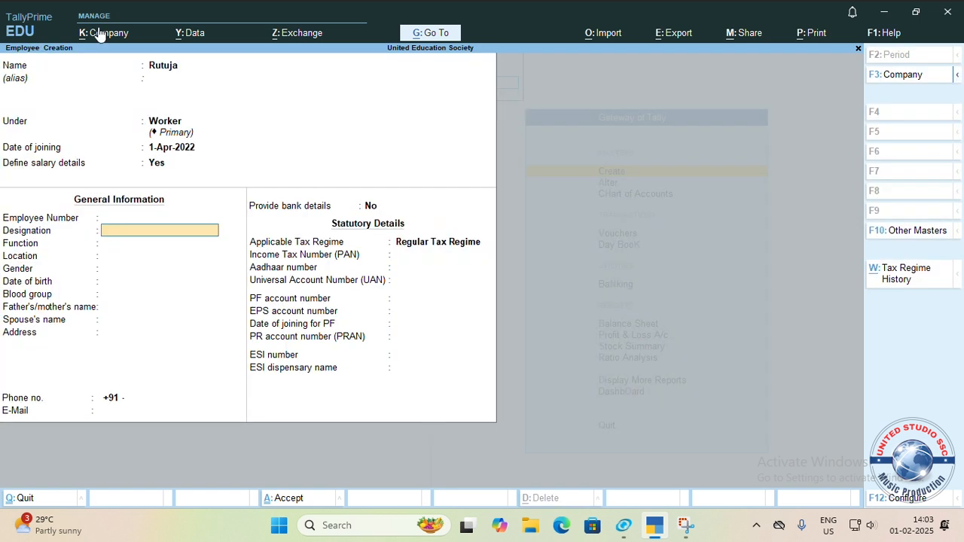
# Leave the employee's designation, function and location blank and set the gender to Female
pyautogui.press('Return')
pyautogui.press('Return')
pyautogui.press('Return')
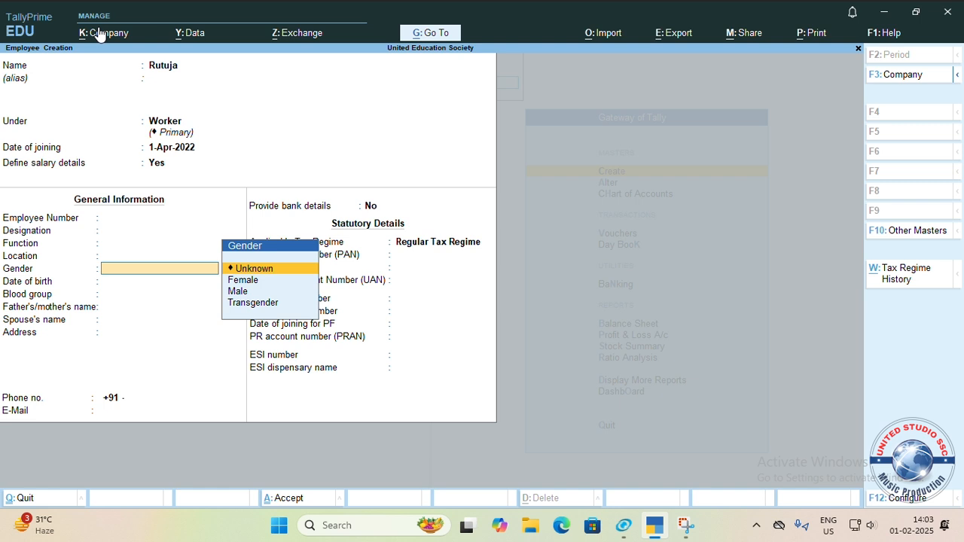
pyautogui.press('Down')
pyautogui.press('Down')
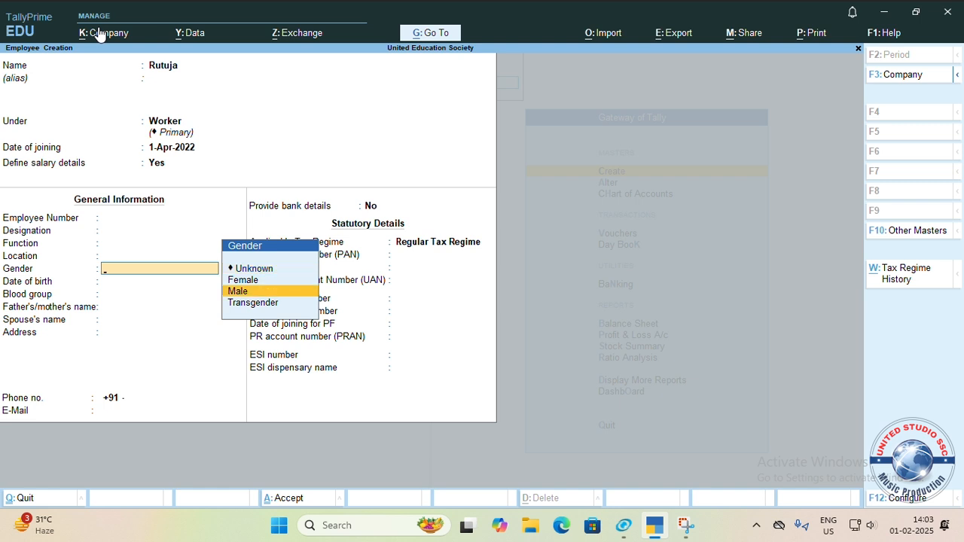
pyautogui.press('Up')
pyautogui.press('Return')
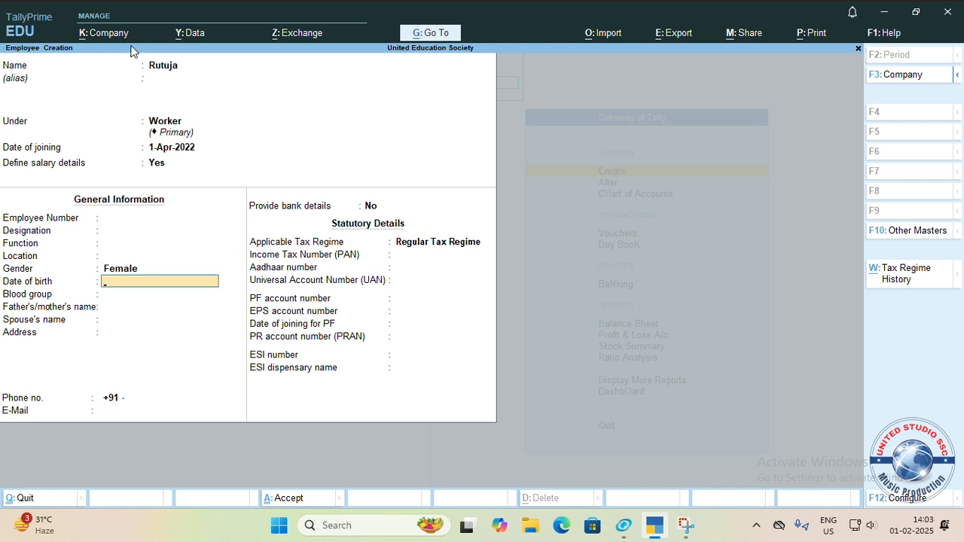
# Keep the blood group as Unknown and leave the employee's birth date, family, address and contact details blank
pyautogui.press('Return')
pyautogui.press('Return')
pyautogui.press('Return')
pyautogui.press('Return')
pyautogui.press('Return')
pyautogui.press('Return')
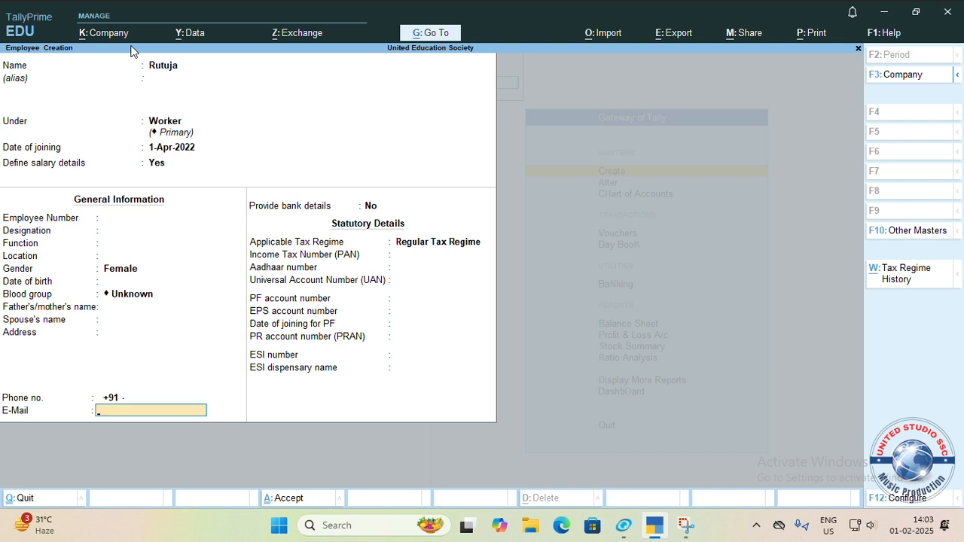
pyautogui.press('Return')
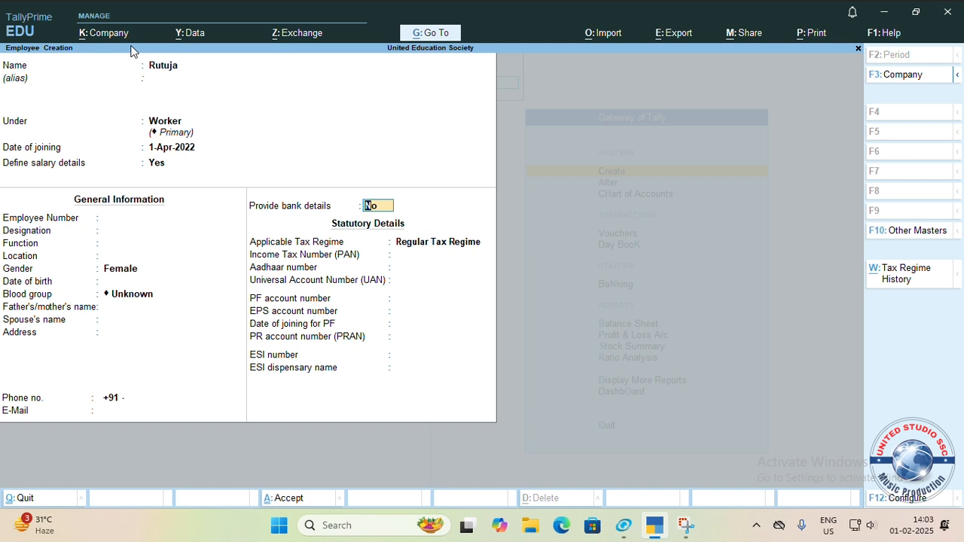
pyautogui.write('y')
pyautogui.press('Return')
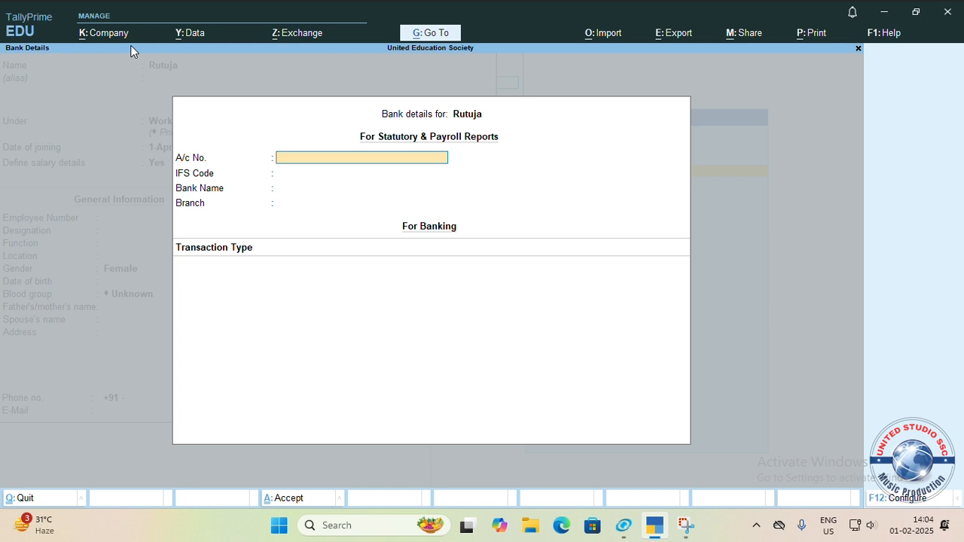
pyautogui.press('Escape')
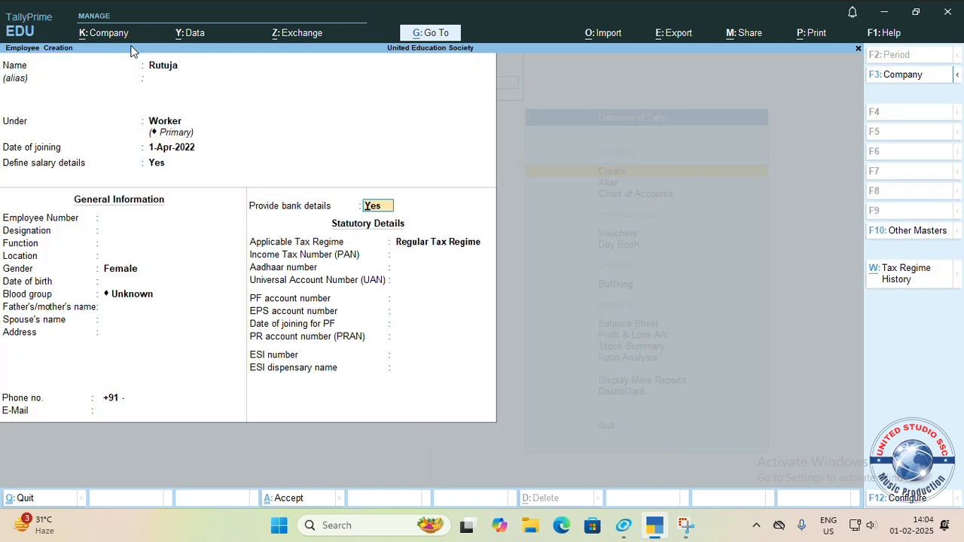
pyautogui.write('n')
# Keep Regular Tax Regime without bank or other statutory details, save the employee and return to the list of masters
pyautogui.press('Return')
pyautogui.press('Return')
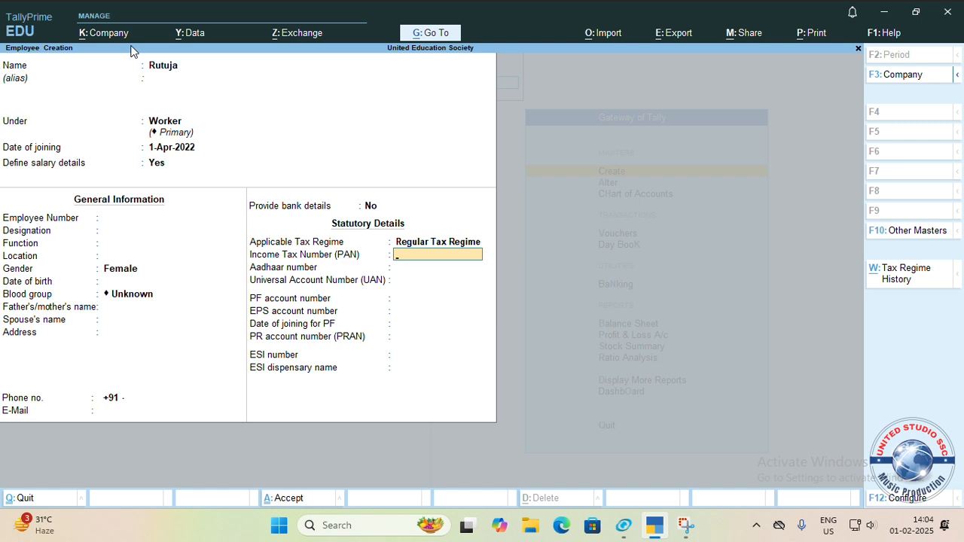
pyautogui.press('Return')
pyautogui.press('Return')
pyautogui.press('Return')
pyautogui.press('Return')
pyautogui.press('Return')
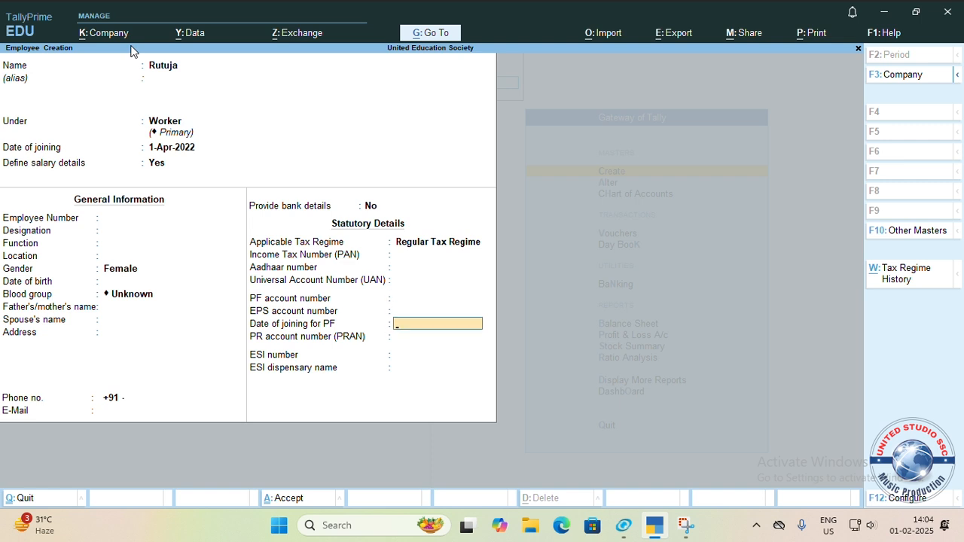
pyautogui.press('Return')
pyautogui.press('Return')
pyautogui.press('Return')
pyautogui.press('Return')
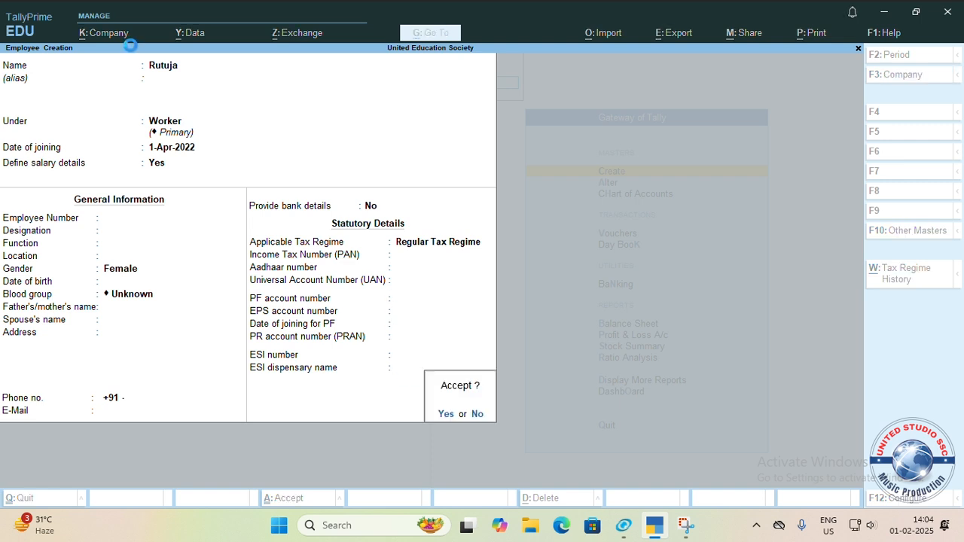
pyautogui.press('Return')
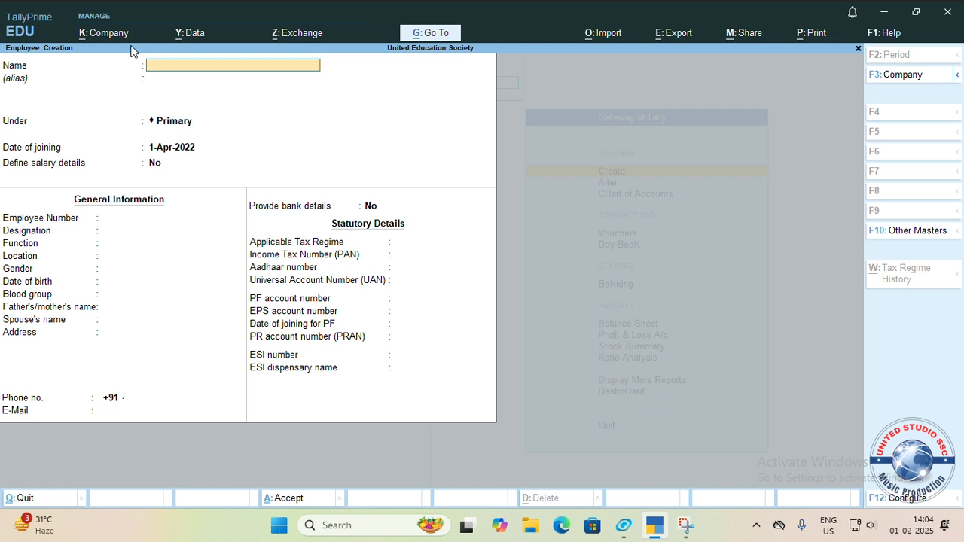
pyautogui.press('Escape')
pyautogui.press('Return')
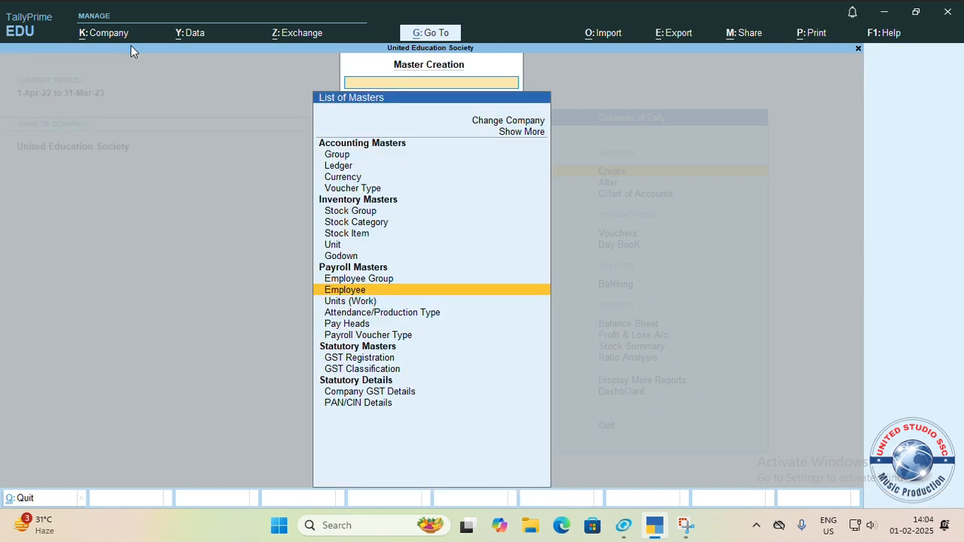
pyautogui.press('Up')
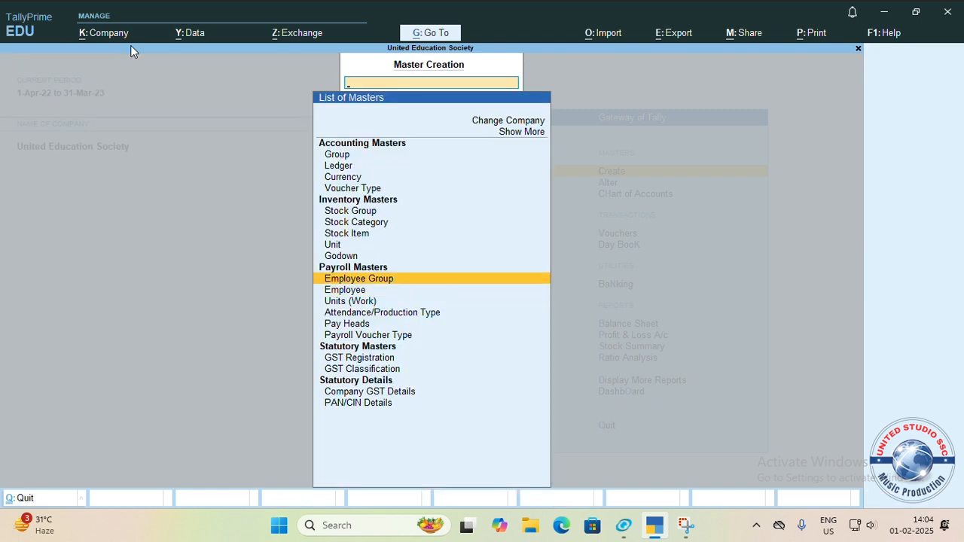
pyautogui.press('Down')
pyautogui.press('Down')
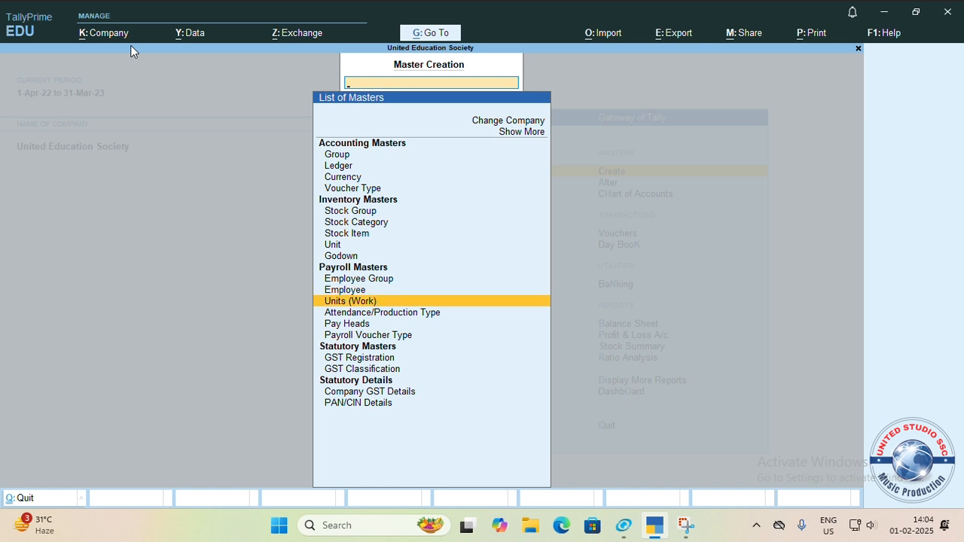
pyautogui.press('Down')
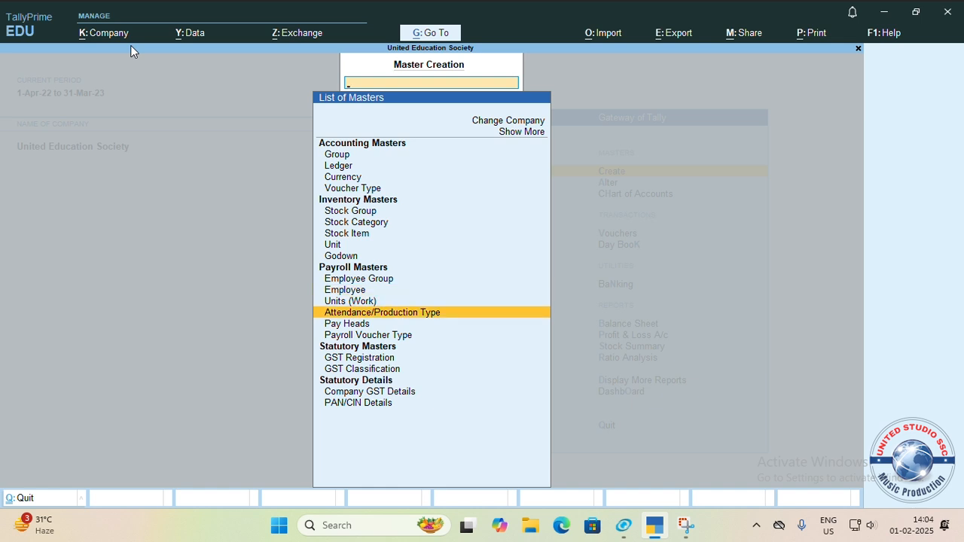
pyautogui.press('Down')
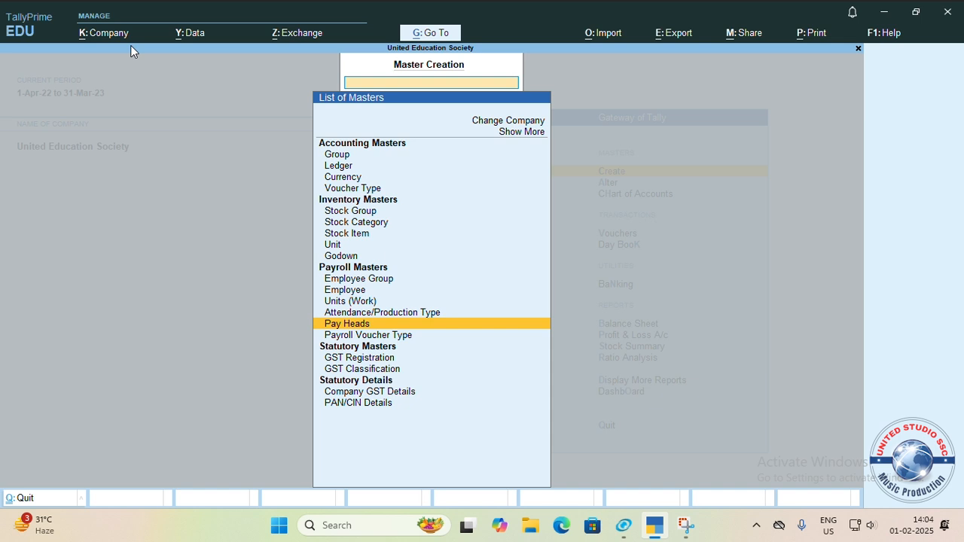
pyautogui.press('Up')
pyautogui.press('Up')
pyautogui.press('Up')
pyautogui.press('Up')
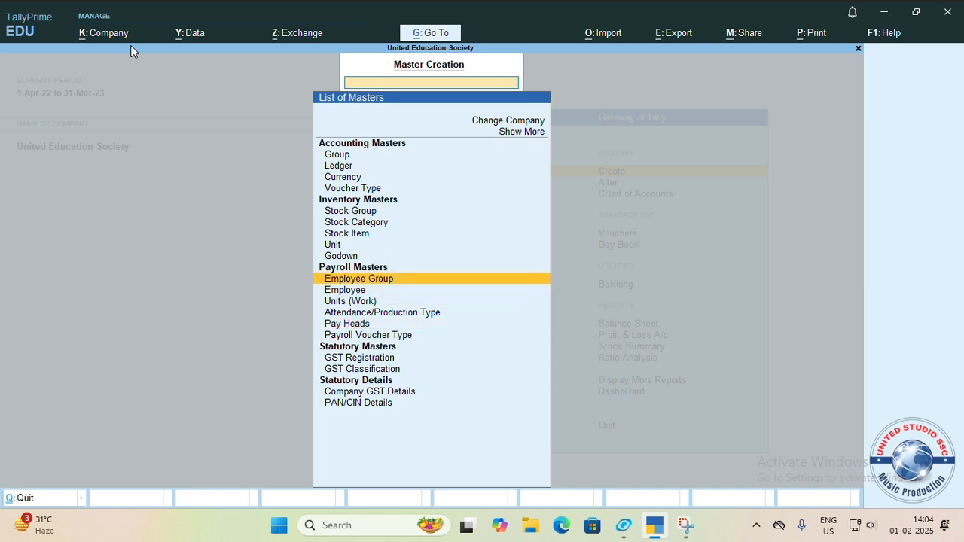
pyautogui.press('Down')
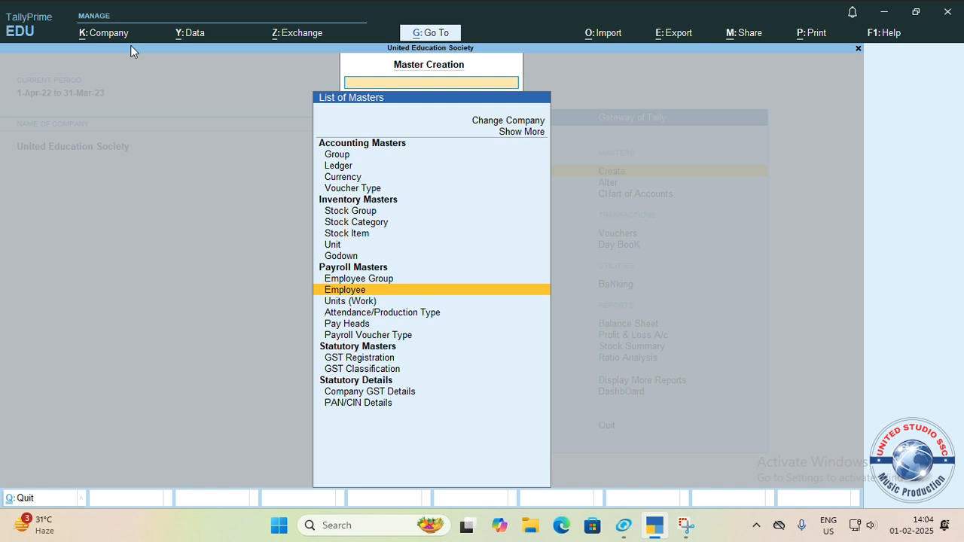
# Leave master creation for the Gateway of Tally and open voucher entry
pyautogui.press('Escape')
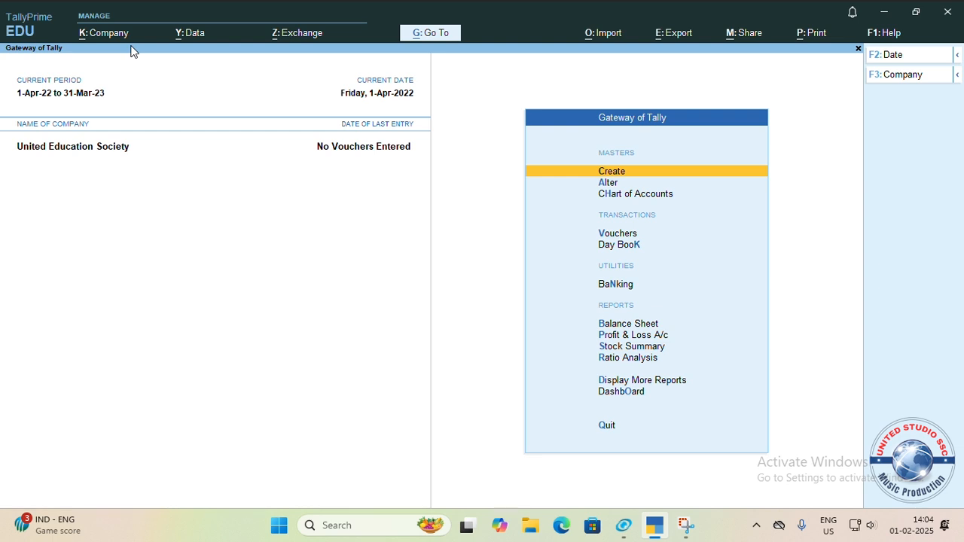
pyautogui.press('Down')
pyautogui.press('Down')
pyautogui.press('Down')
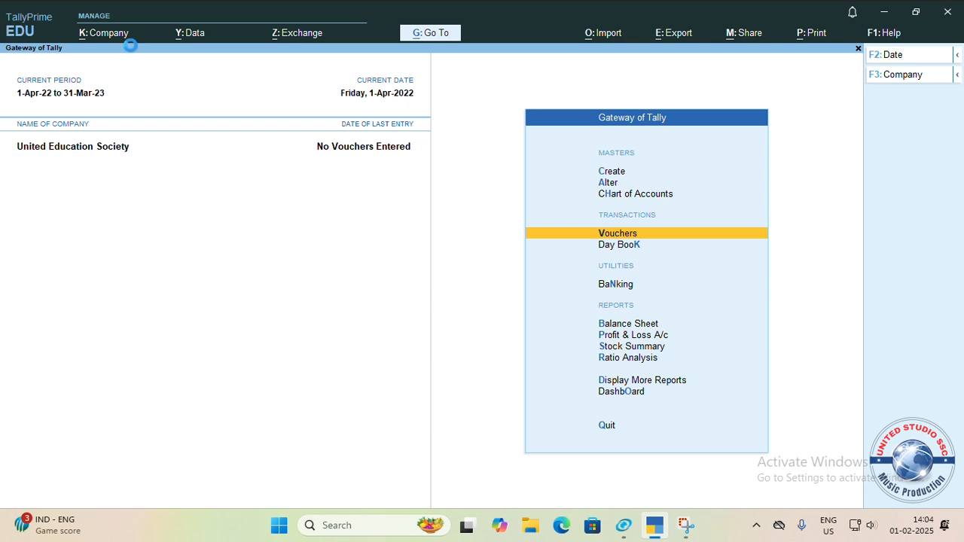
pyautogui.press('Return')
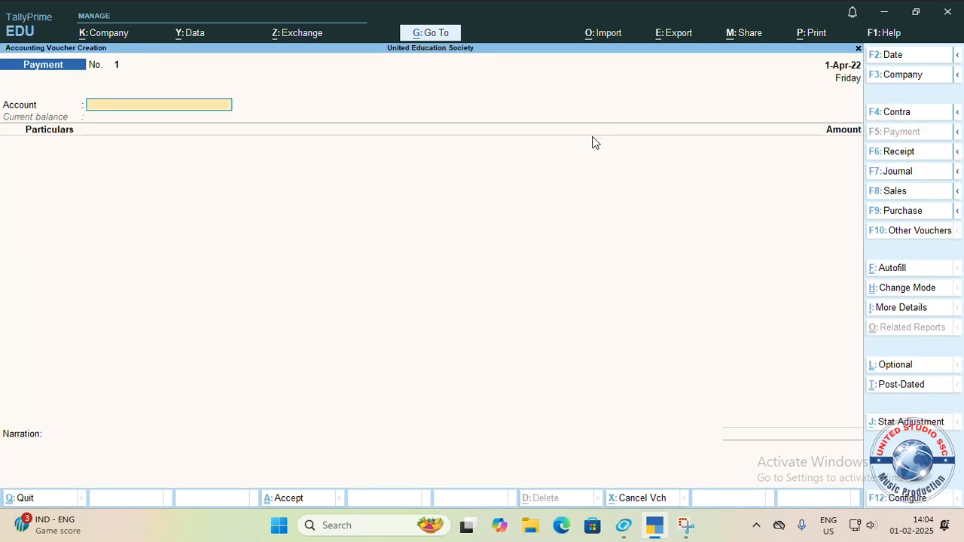
# Change the voucher type to the Attendance payroll voucher
pyautogui.click(908, 234)
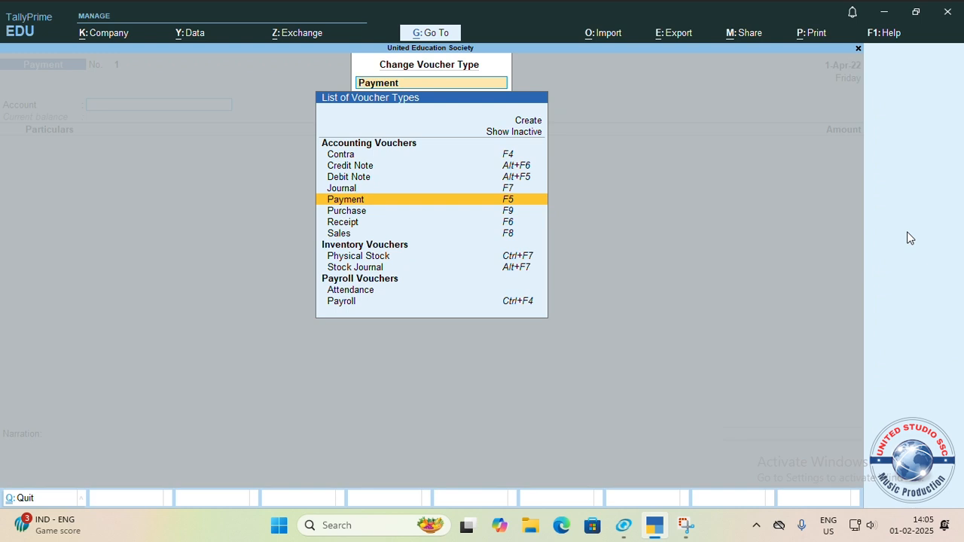
pyautogui.press('Down')
pyautogui.press('Down')
pyautogui.press('Down')
pyautogui.press('Down')
pyautogui.press('Down')
pyautogui.press('Down')
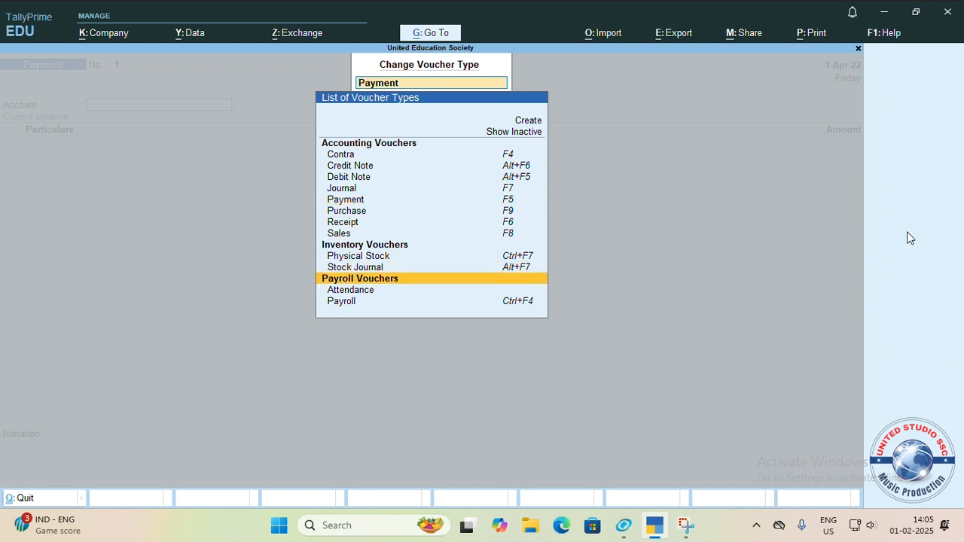
pyautogui.press('Down')
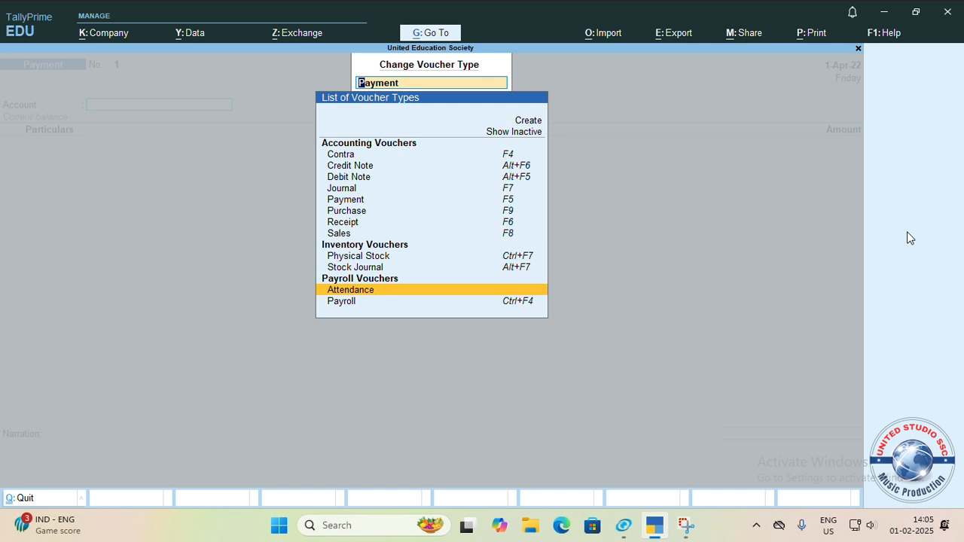
pyautogui.press('Return')
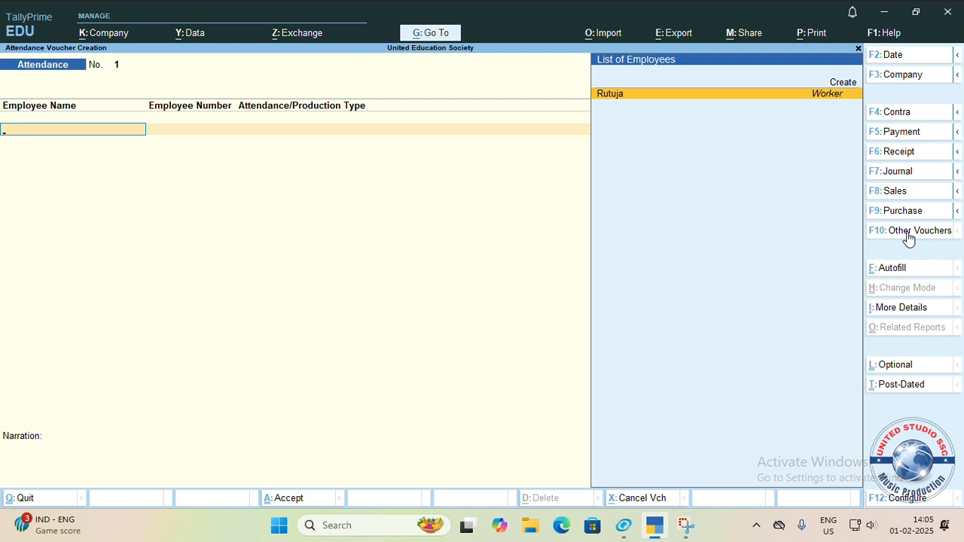
# Record 2 days of Absent for the Worker employee in the attendance voucher
pyautogui.press('Return')
pyautogui.press('Return')
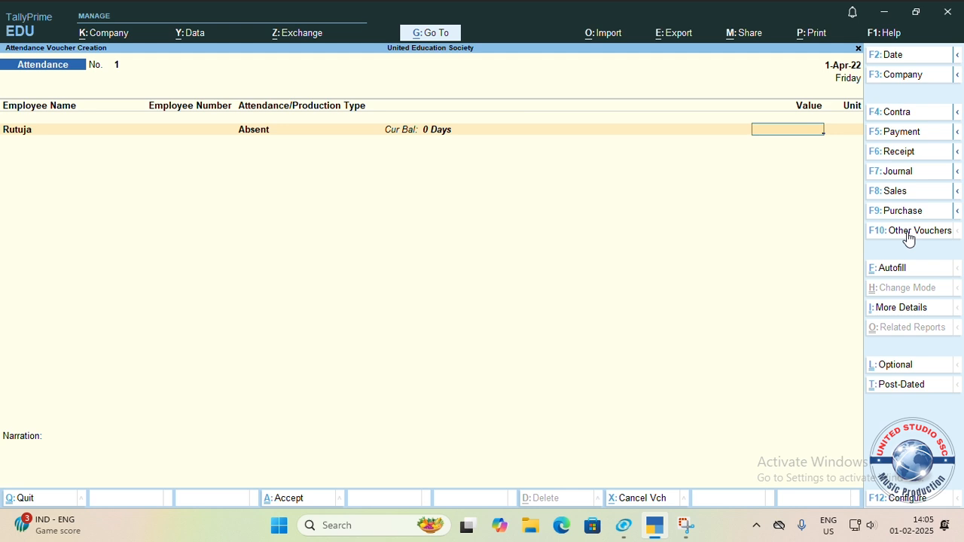
pyautogui.write('2')
pyautogui.press('Return')
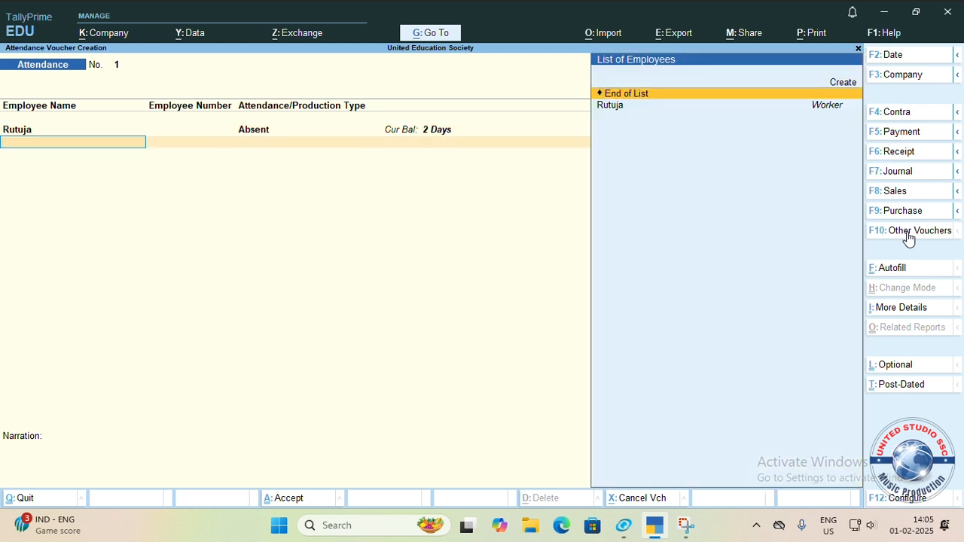
# Add a second attendance line for the same employee with 28 days of Present
pyautogui.press('Down')
pyautogui.press('Return')
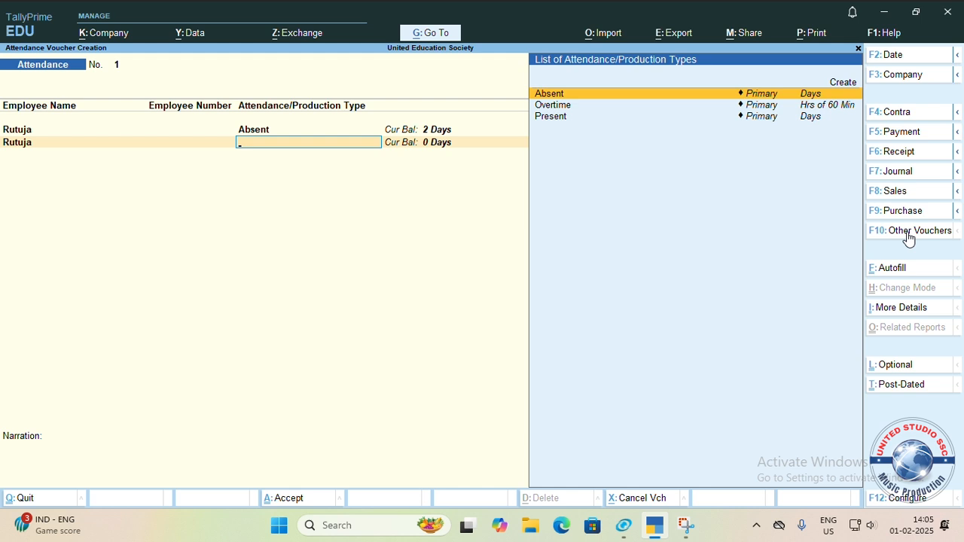
pyautogui.press('Down')
pyautogui.press('Down')
pyautogui.press('Return')
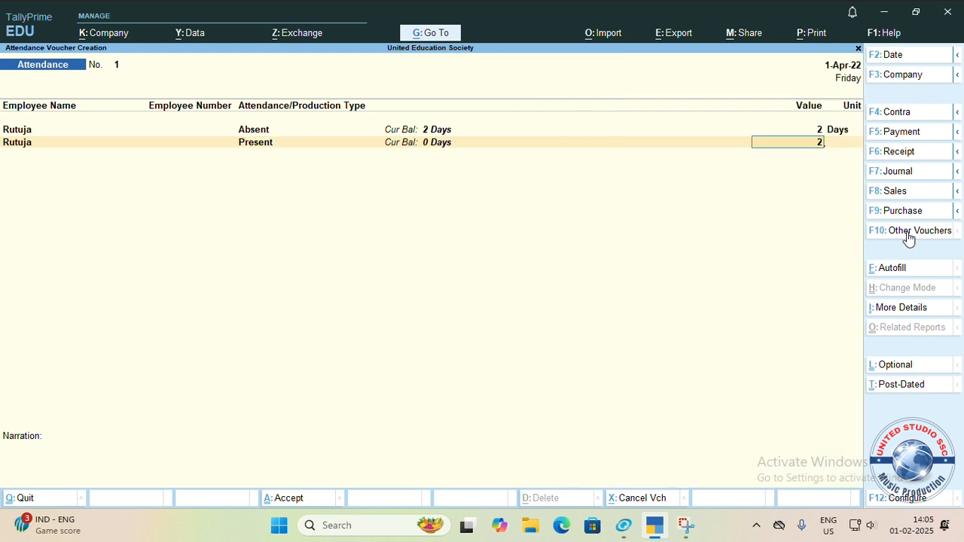
pyautogui.write('8')
pyautogui.press('Return')
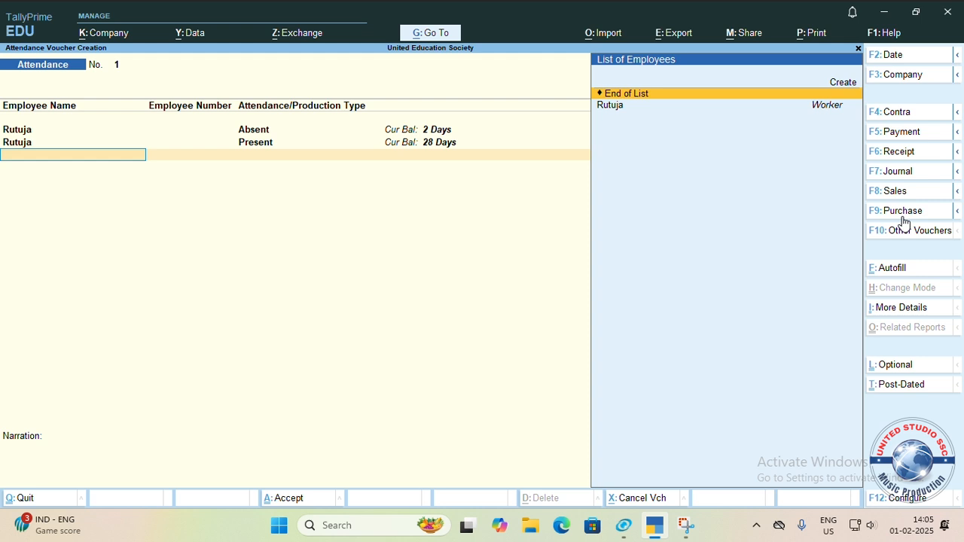
# Add a third attendance line for the same employee with 22 hours of Overtime
pyautogui.press('Down')
pyautogui.press('Return')
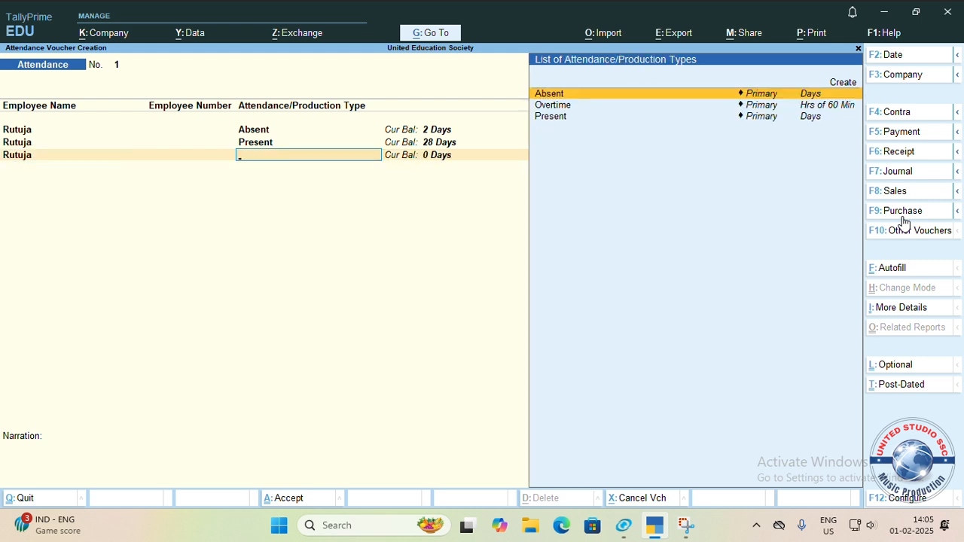
pyautogui.press('Down')
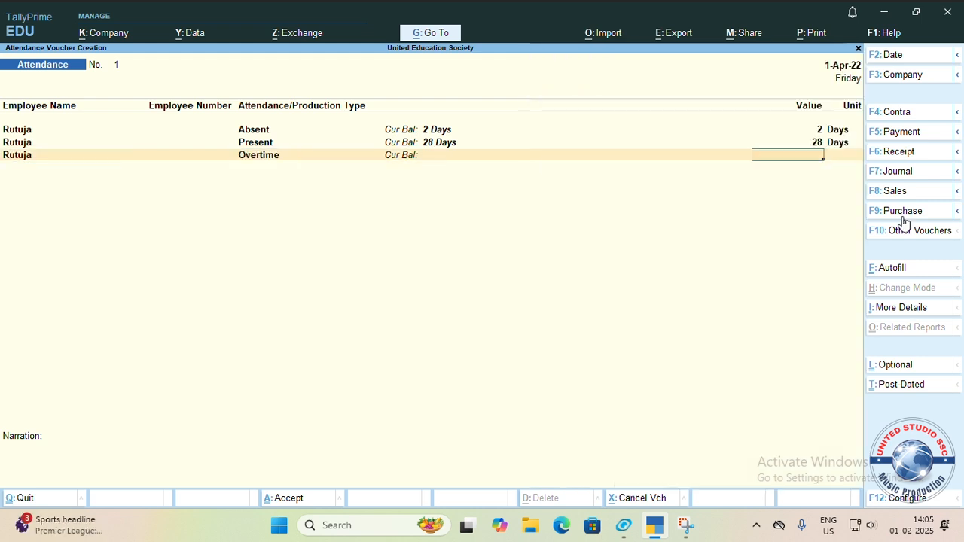
pyautogui.press('Return')
pyautogui.write('22')
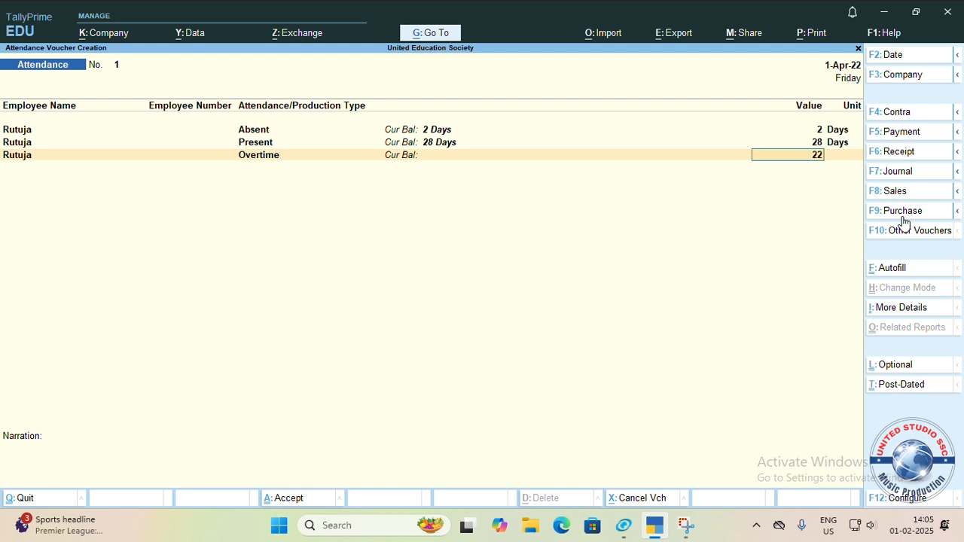
pyautogui.press('Return')
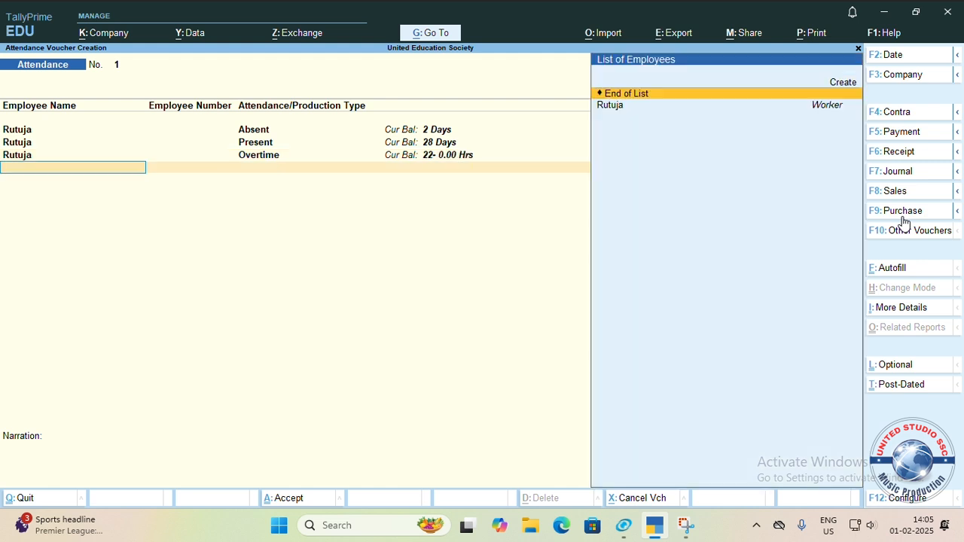
# End the employee list, save the attendance voucher without a narration, and switch to a Payroll voucher
pyautogui.press('Return')
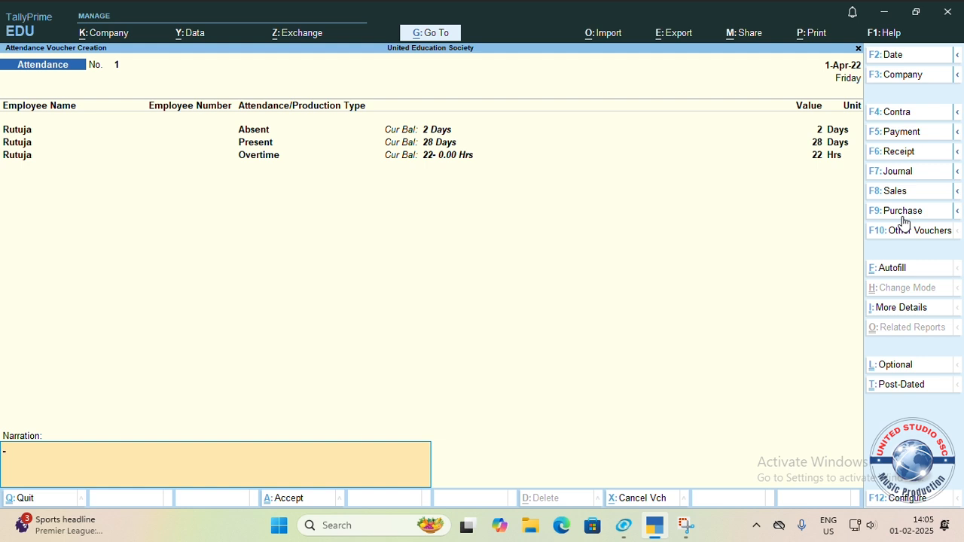
pyautogui.press('Return')
pyautogui.press('Return')
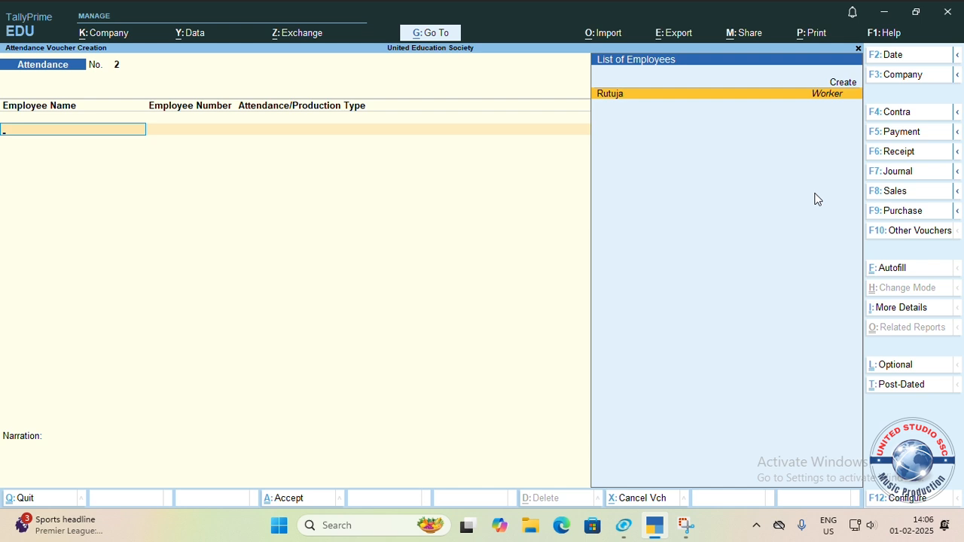
pyautogui.press('ctrl')
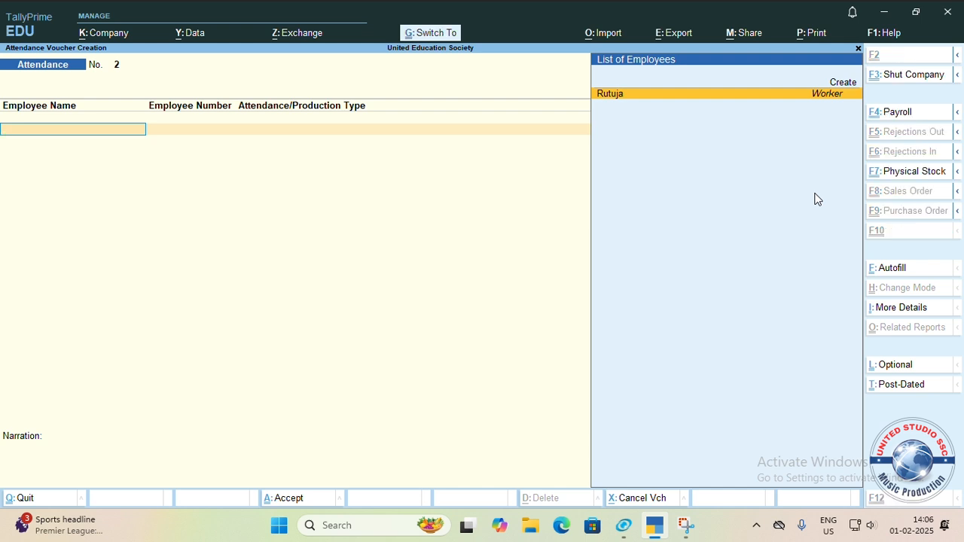
pyautogui.hotkey('ctrl', 'F4')
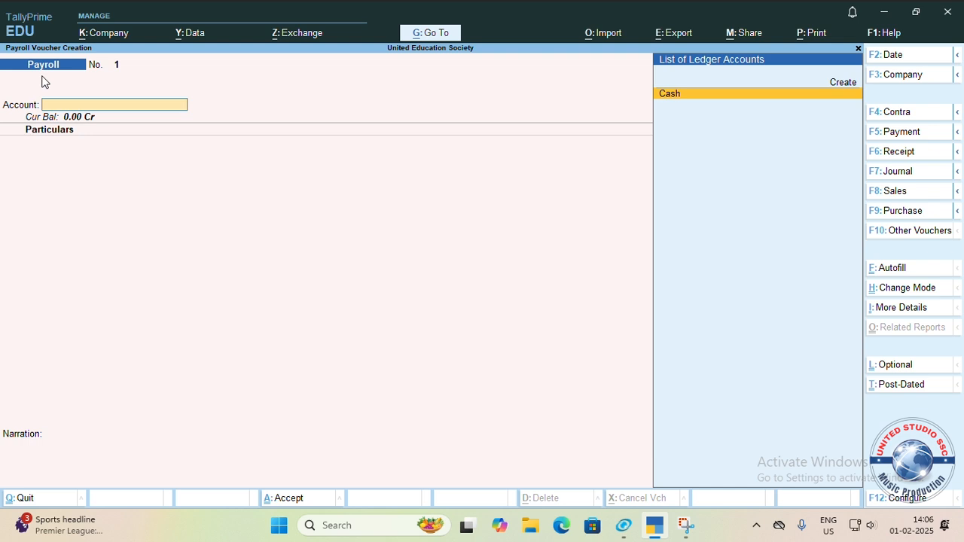
# Start a new ledger for the payroll voucher's account, named Bank of India and grouped under Bank Accounts
pyautogui.press('Up')
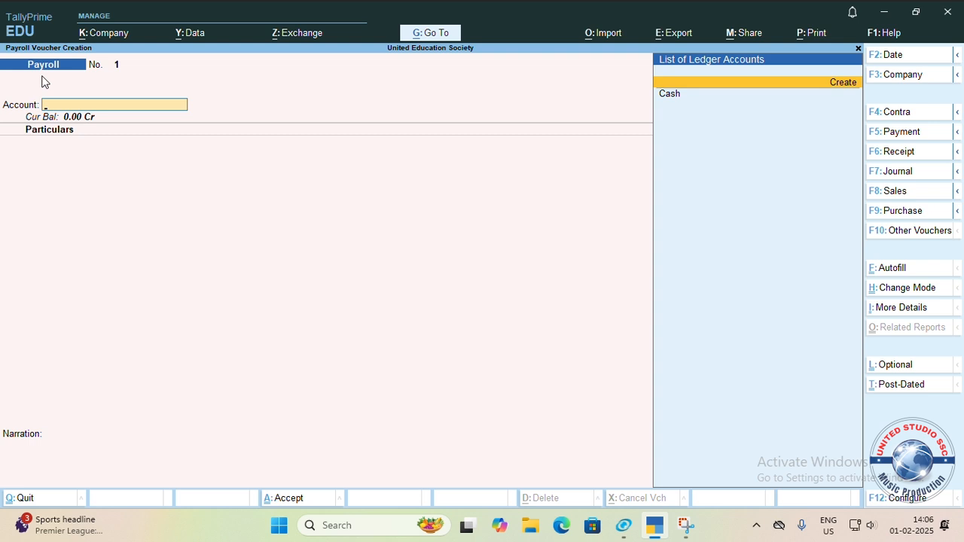
pyautogui.press('Return')
pyautogui.write('Ba')
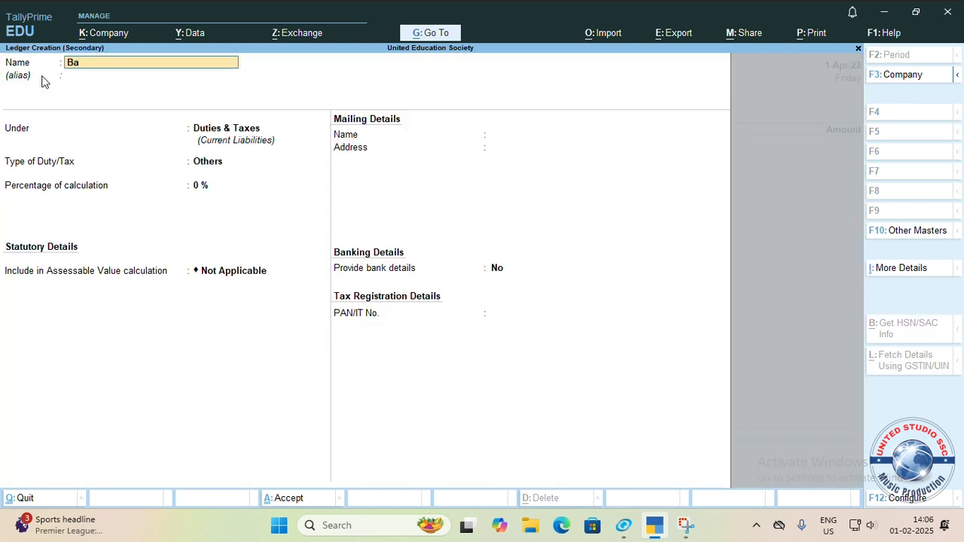
pyautogui.write('nk of india')
pyautogui.press('Return')
pyautogui.press('Return')
pyautogui.write('B')
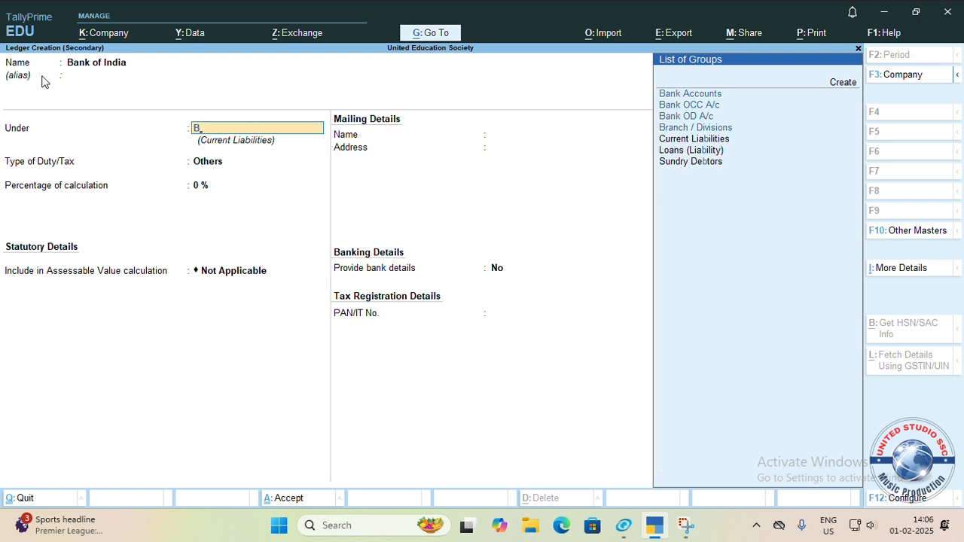
pyautogui.press('Return')
# Keep the default bank, mailing and tax details of the Bank of India ledger and save it
pyautogui.press('Return')
pyautogui.press('Return')
pyautogui.press('Return')
pyautogui.press('Return')
pyautogui.press('Return')
pyautogui.press('Return')
pyautogui.press('Return')
pyautogui.press('Return')
pyautogui.press('Return')
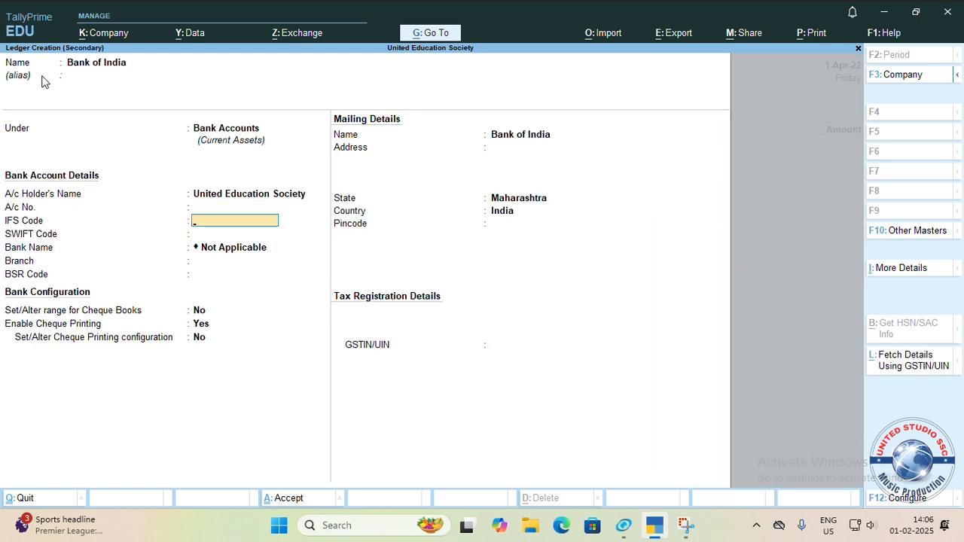
pyautogui.press('Return')
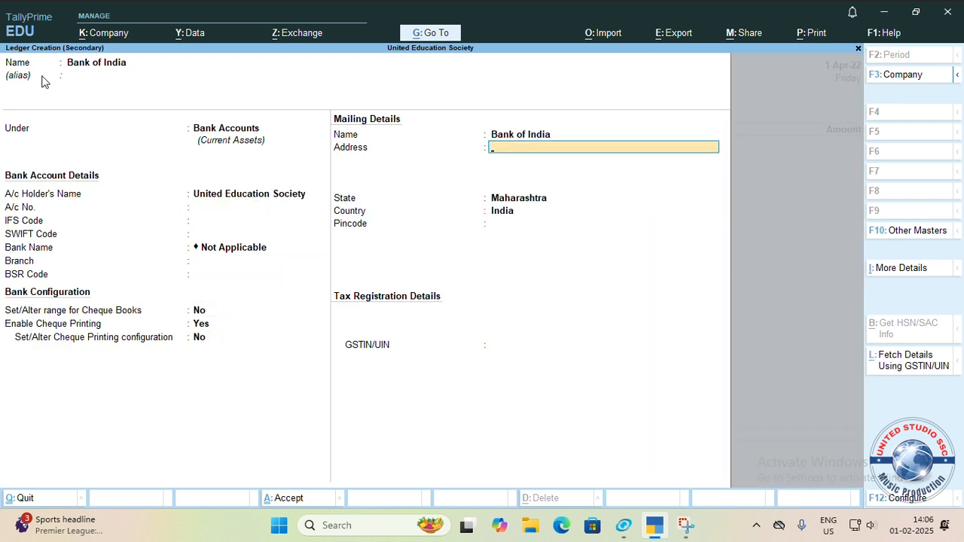
pyautogui.press('Return')
pyautogui.press('Return')
pyautogui.press('Return')
pyautogui.press('Return')
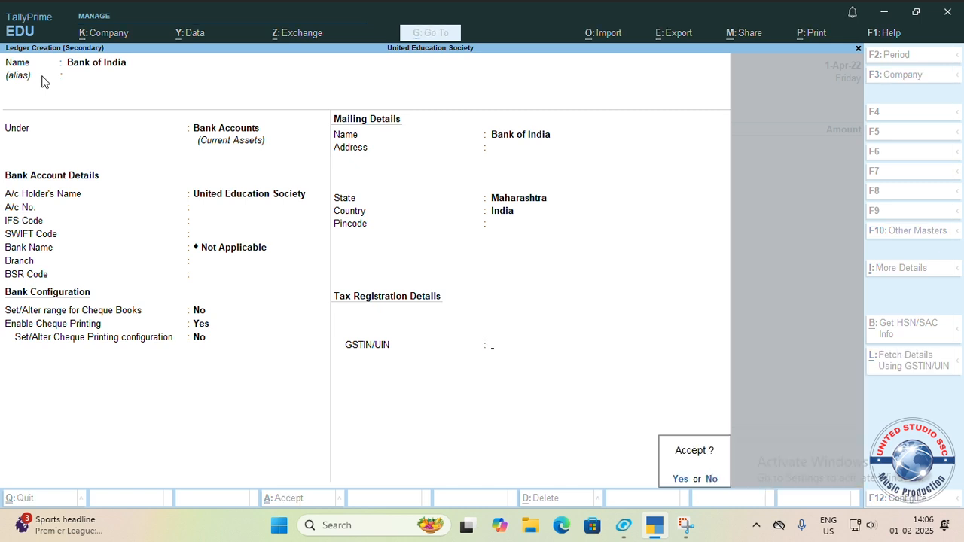
pyautogui.press('Return')
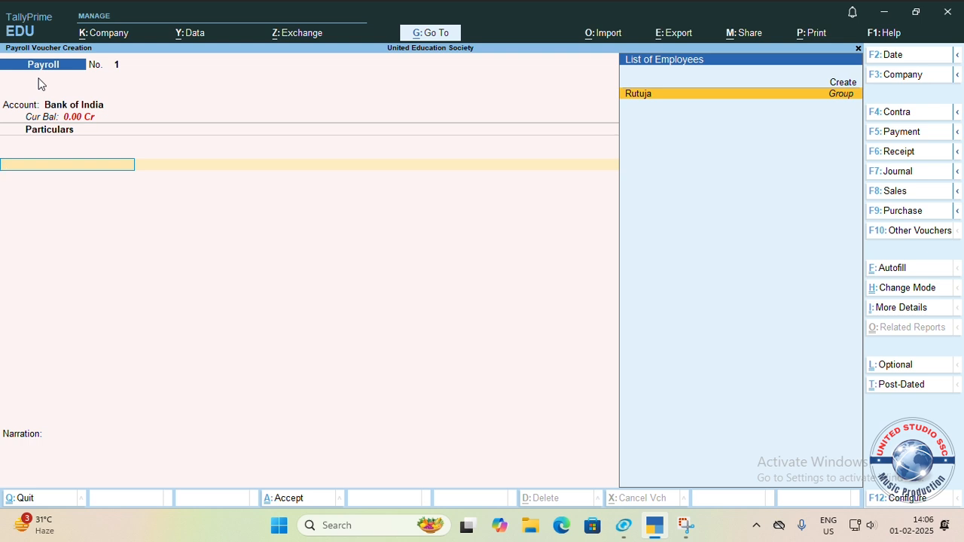
# Start a Payroll Autofill in the payroll voucher and set it to process Salary
pyautogui.click(886, 277)
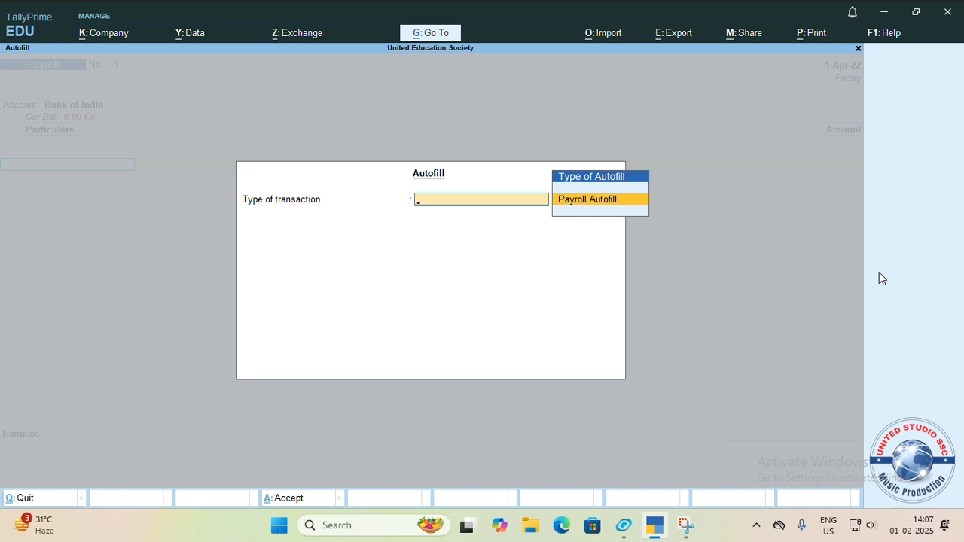
pyautogui.press('Return')
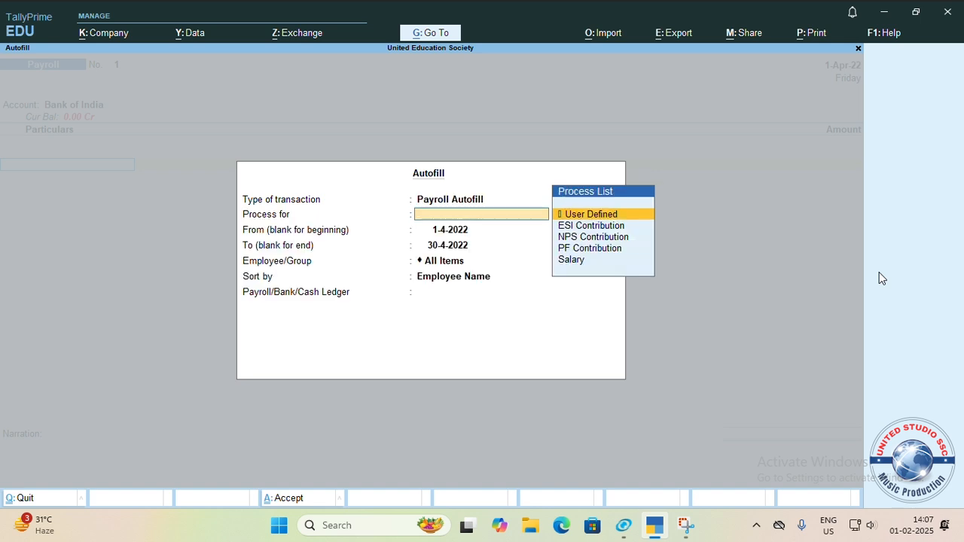
pyautogui.press('Down')
pyautogui.press('Down')
pyautogui.press('Down')
pyautogui.press('Down')
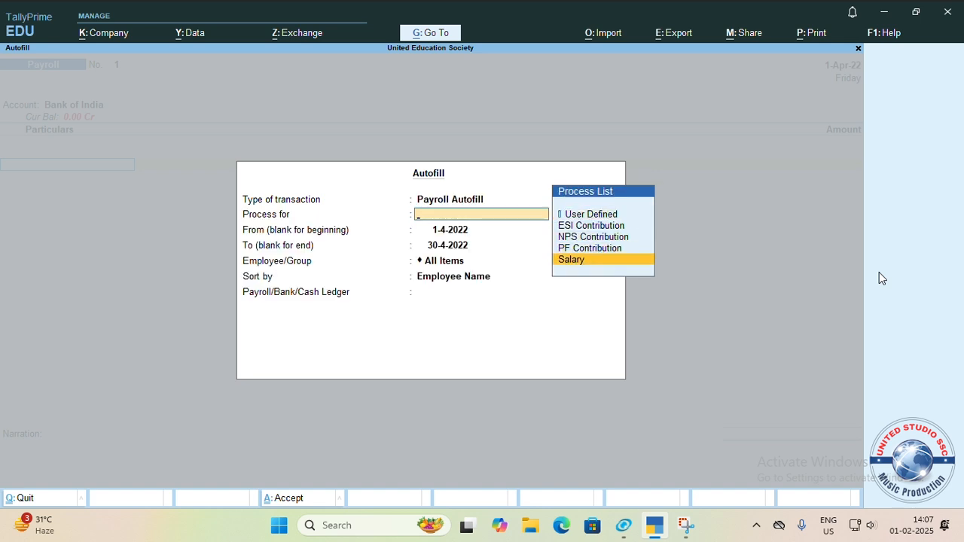
pyautogui.press('Return')
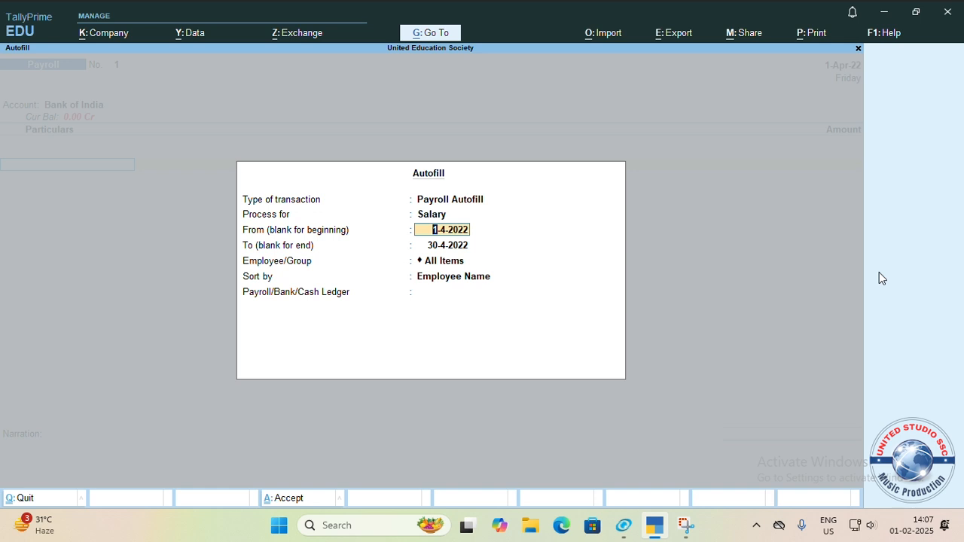
# Set the autofill period from 1-4-2022 to 1-5-2022
pyautogui.press('Return')
pyautogui.write('01')
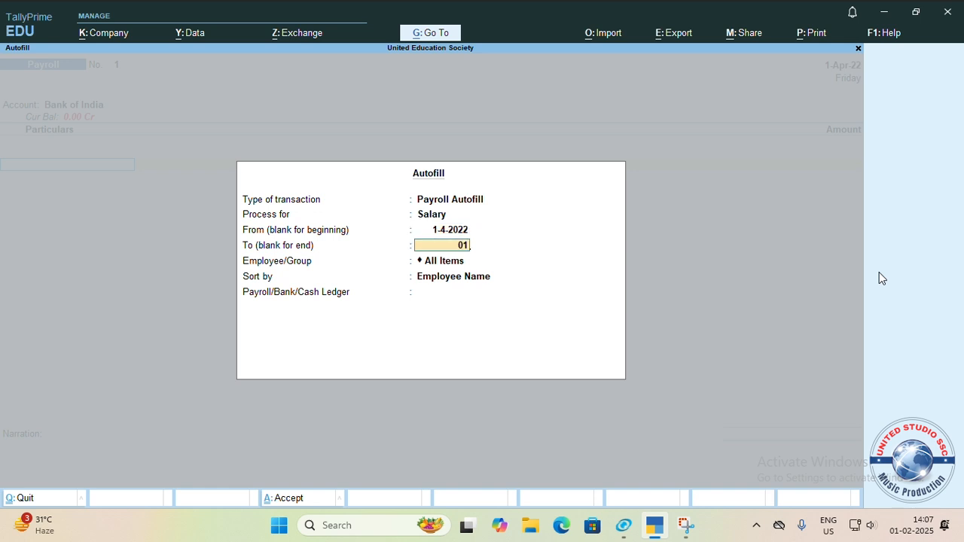
pyautogui.write('-4')
pyautogui.press('BackSpace')
pyautogui.write('5')
pyautogui.press('Return')
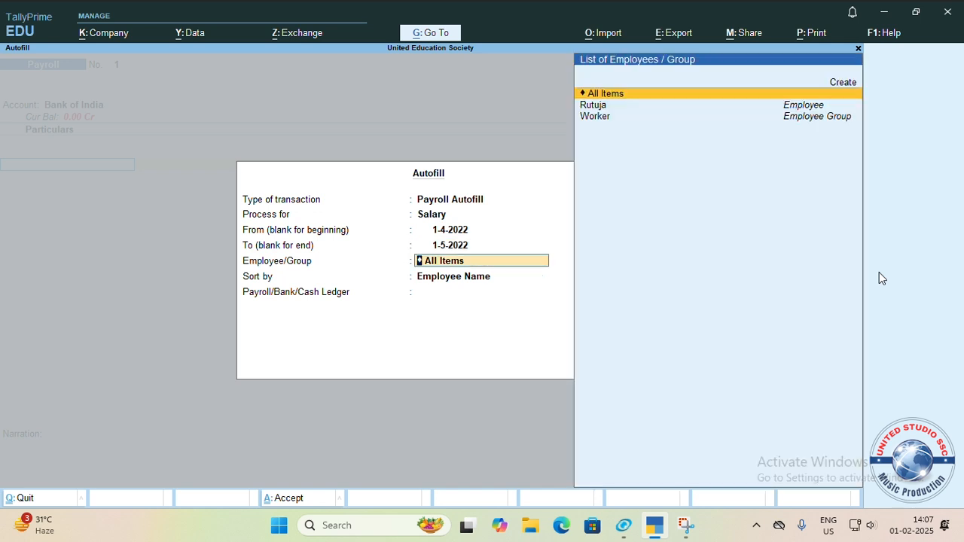
# Fill the voucher for All Items sorted by Employee Name, using the Bank of India ledger and No for mode of payment
pyautogui.press('Return')
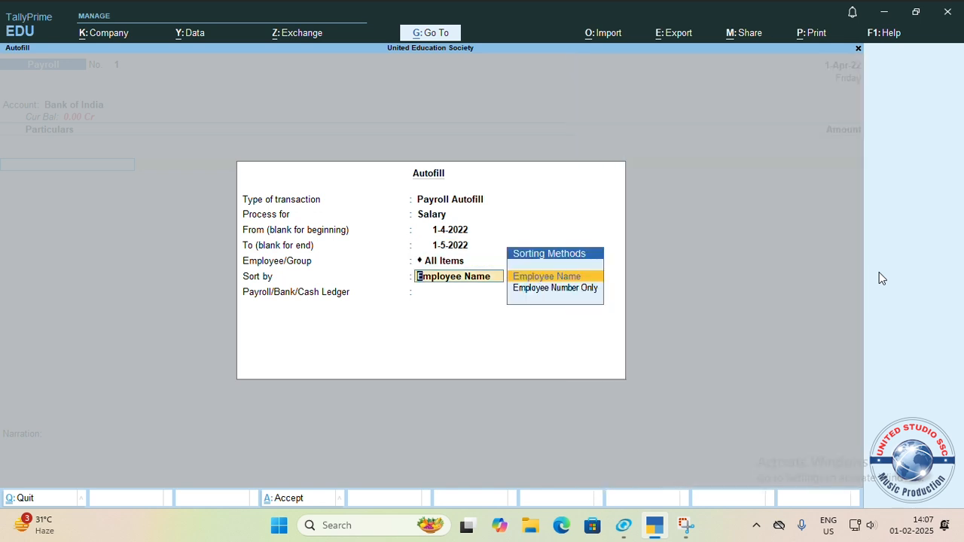
pyautogui.press('Return')
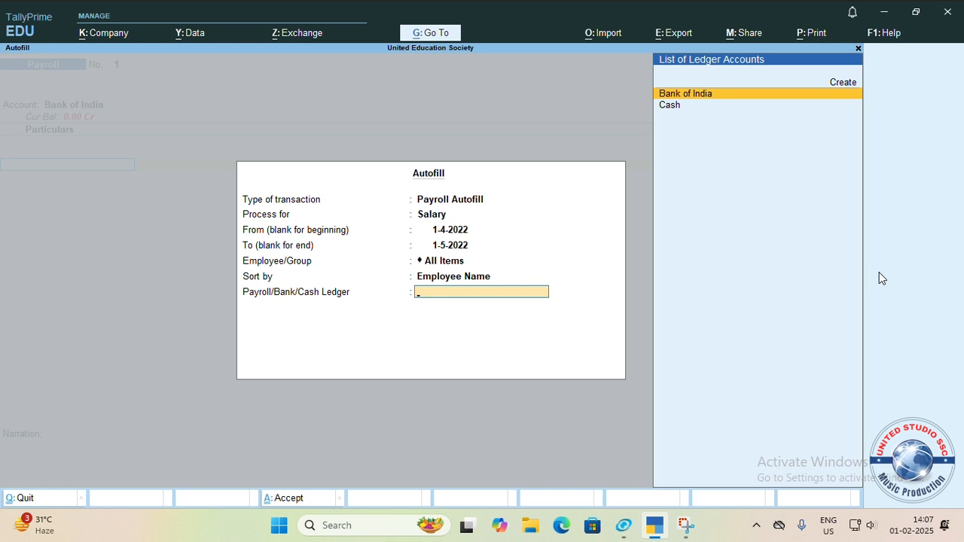
pyautogui.press('Return')
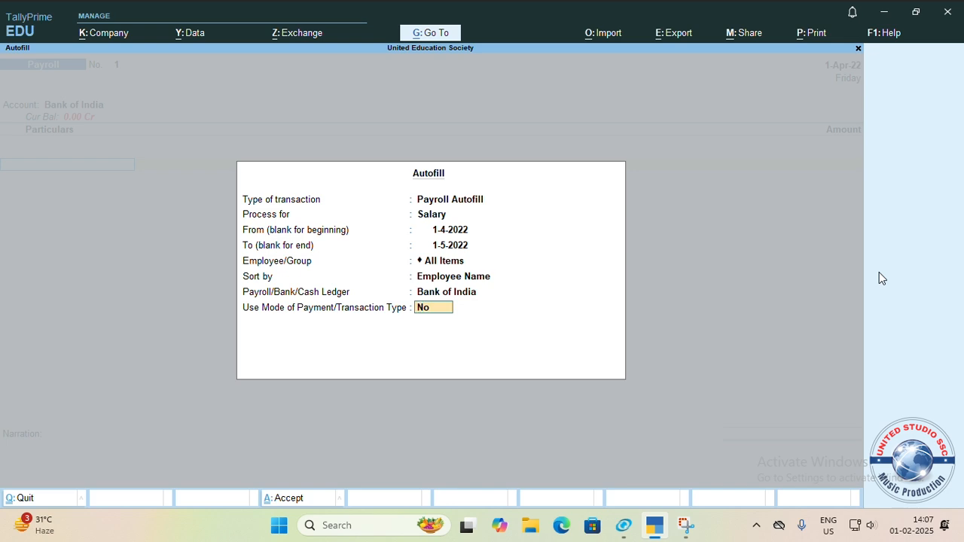
pyautogui.press('Return')
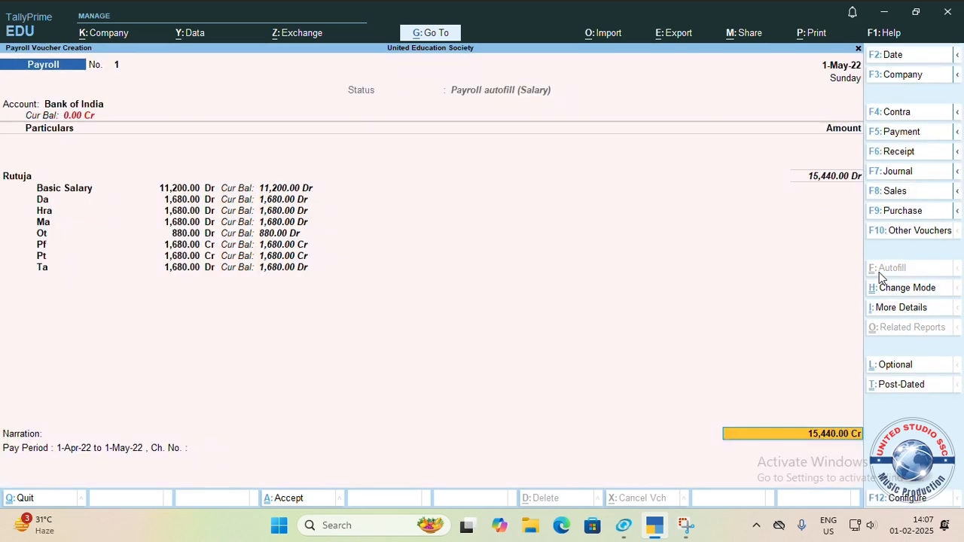
# Keep the default Cheque bank allocation dated 1-May-22 and save the payroll voucher
pyautogui.press('Return')
pyautogui.press('Return')
pyautogui.press('Return')
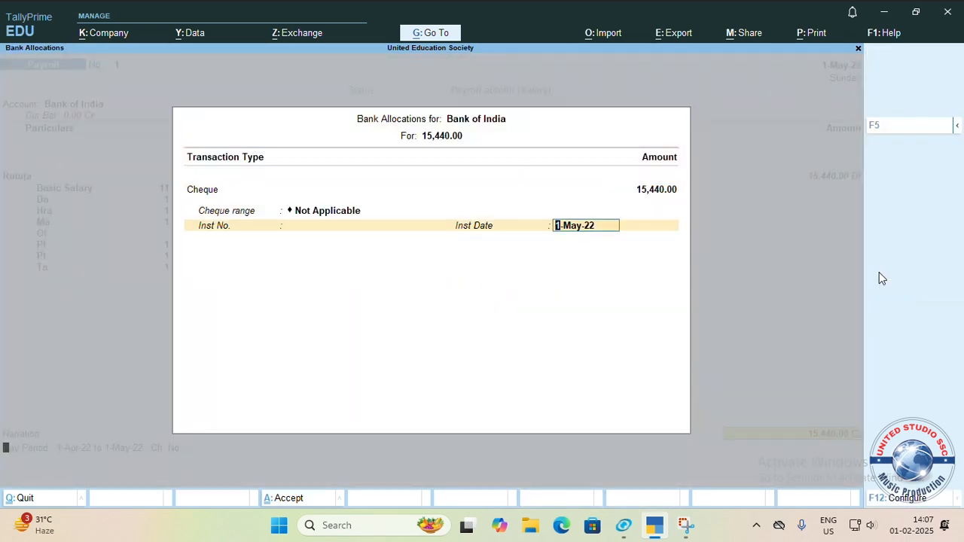
pyautogui.press('Return')
pyautogui.press('Return')
pyautogui.press('Return')
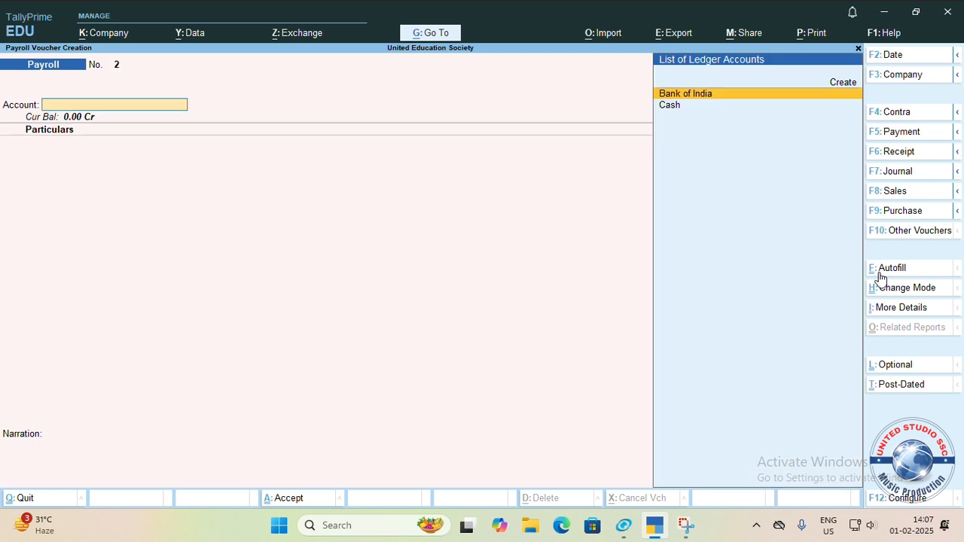
# Leave voucher entry for the Gateway of Tally and open Display More Reports
pyautogui.press('Escape')
pyautogui.press('Return')
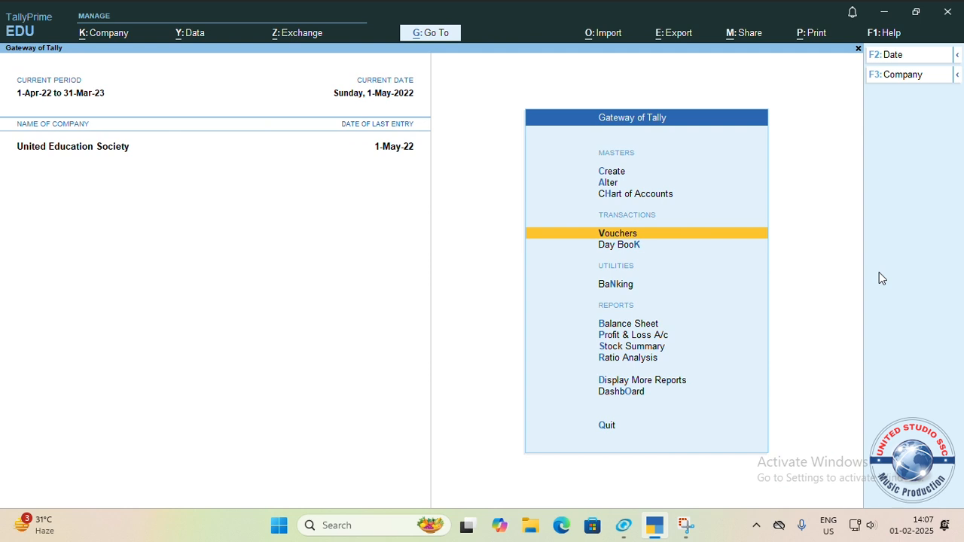
pyautogui.press('Down')
pyautogui.press('Down')
pyautogui.press('Down')
pyautogui.press('Down')
pyautogui.press('Down')
pyautogui.press('Down')
pyautogui.press('Down')
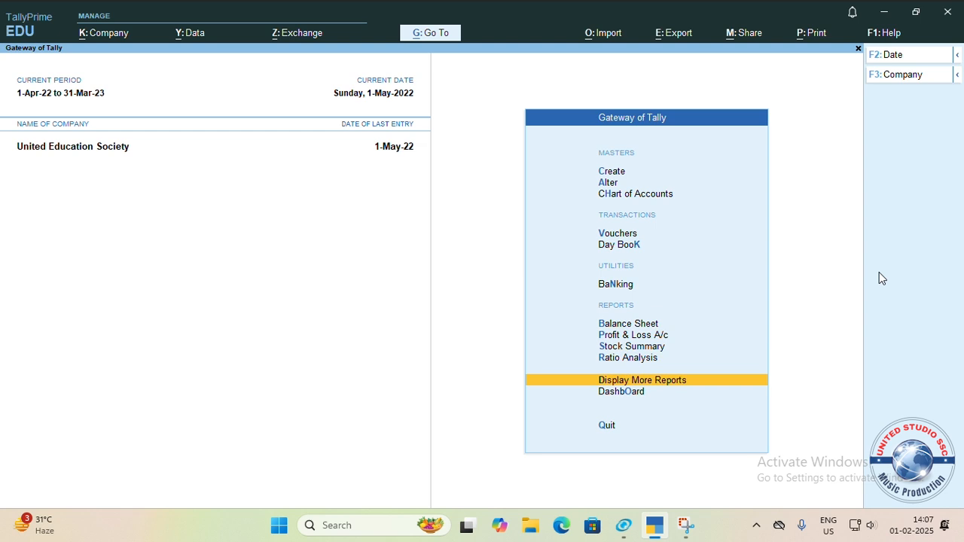
pyautogui.press('Return')
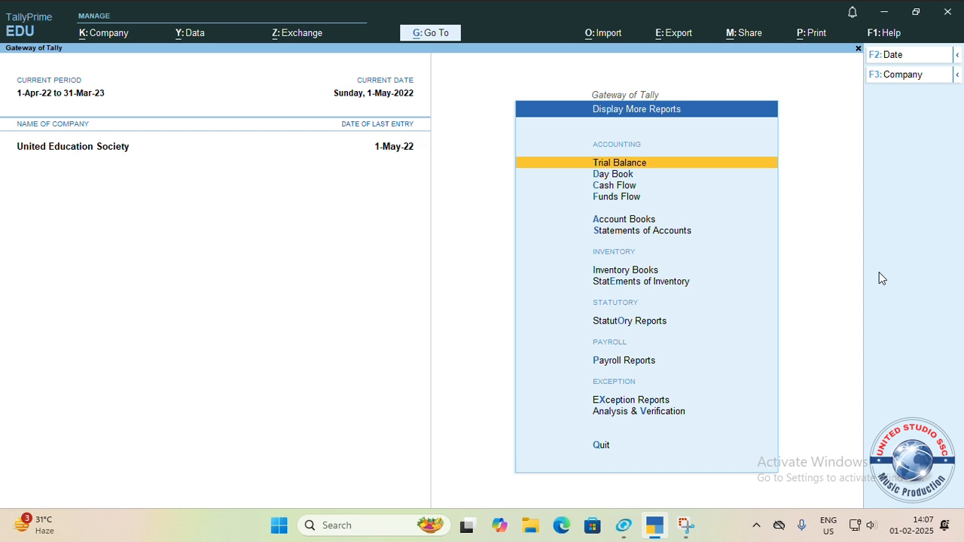
# Open the Payroll Reports from the list of further reports
pyautogui.press('Down')
pyautogui.press('Down')
pyautogui.press('Down')
pyautogui.press('Down')
pyautogui.press('Down')
pyautogui.press('Down')
pyautogui.press('Down')
pyautogui.press('Down')
pyautogui.press('Down')
pyautogui.press('Down')
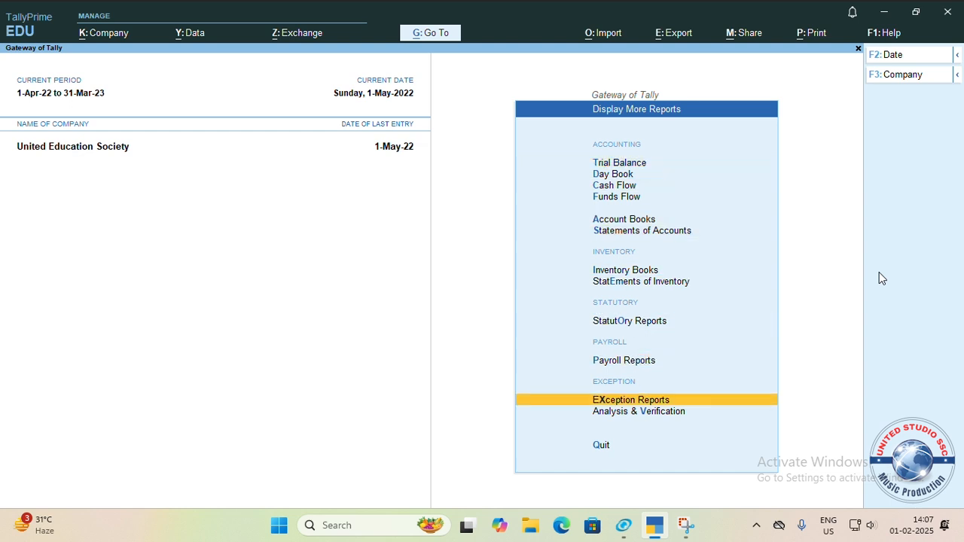
pyautogui.press('Up')
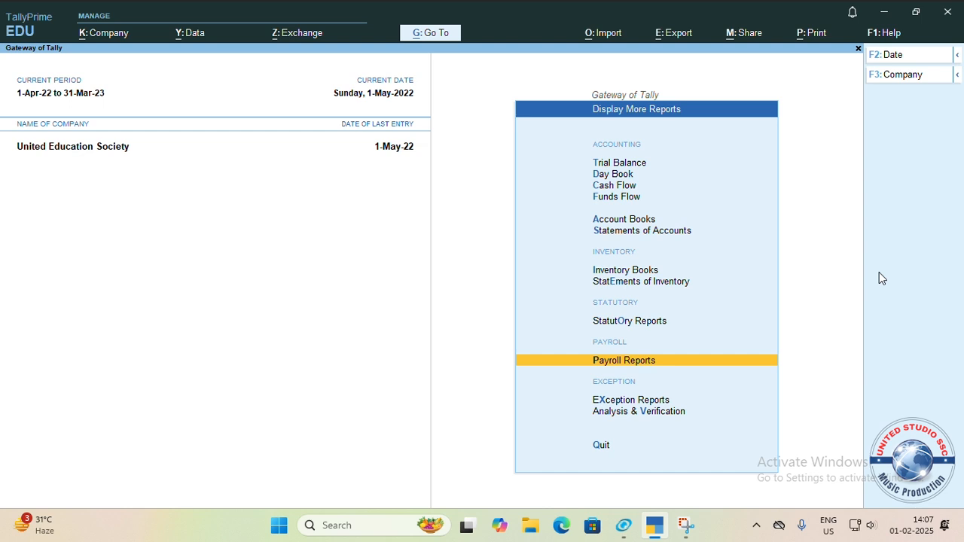
pyautogui.press('Return')
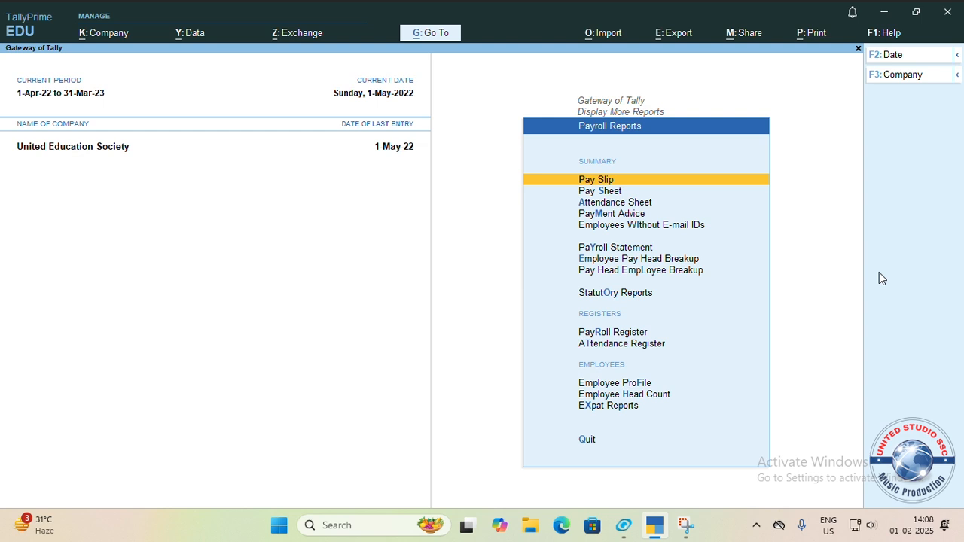
# Show the Pay Slip of the individual employee and preview its printout
pyautogui.press('Return')
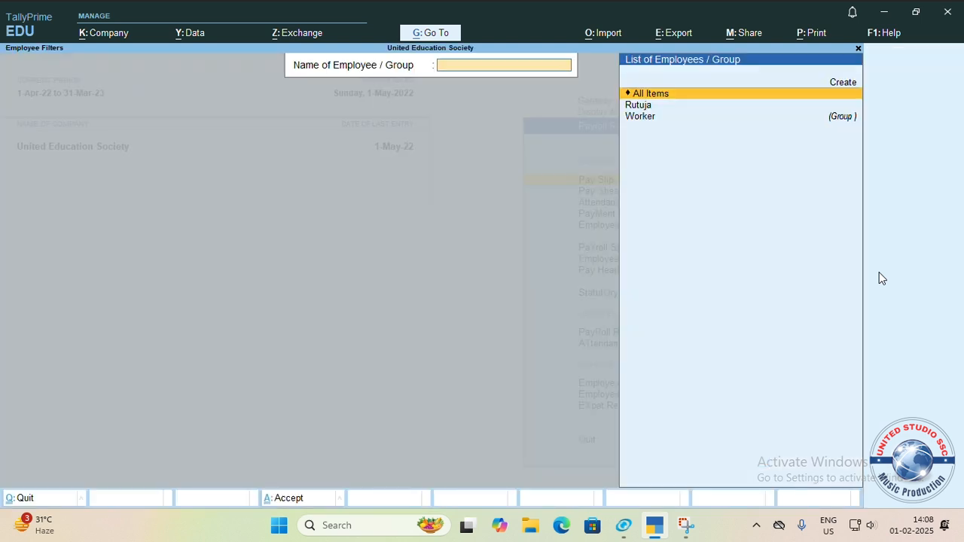
pyautogui.press('Down')
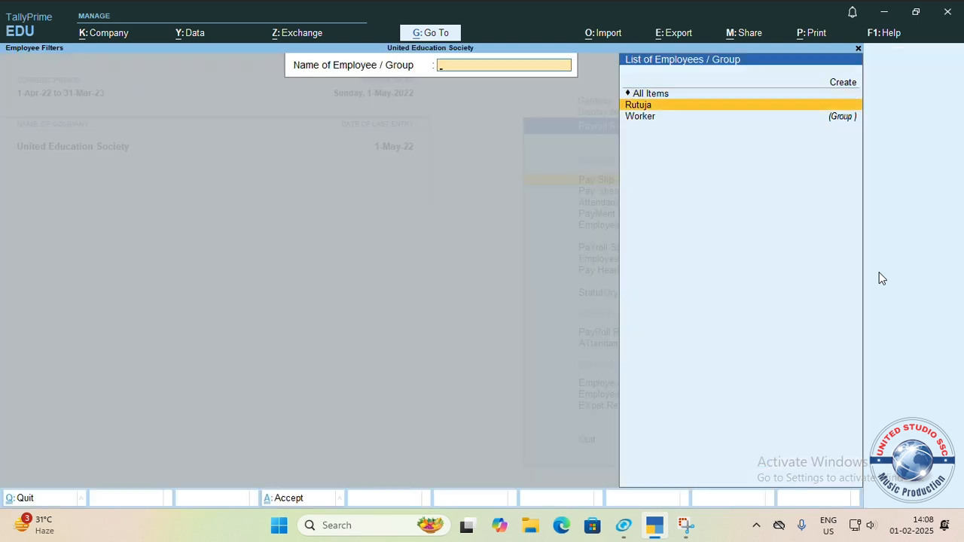
pyautogui.press('Return')
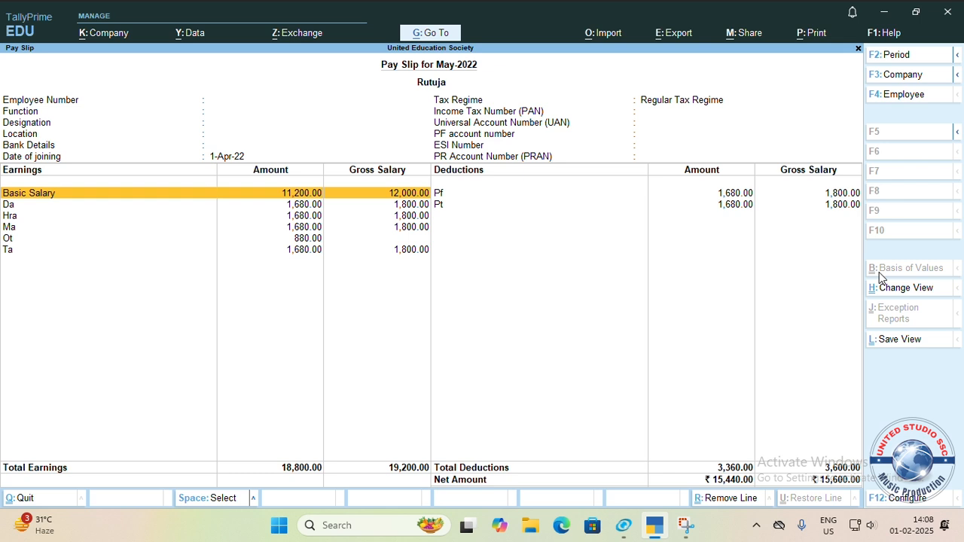
pyautogui.hotkey('ctrl', 'p')
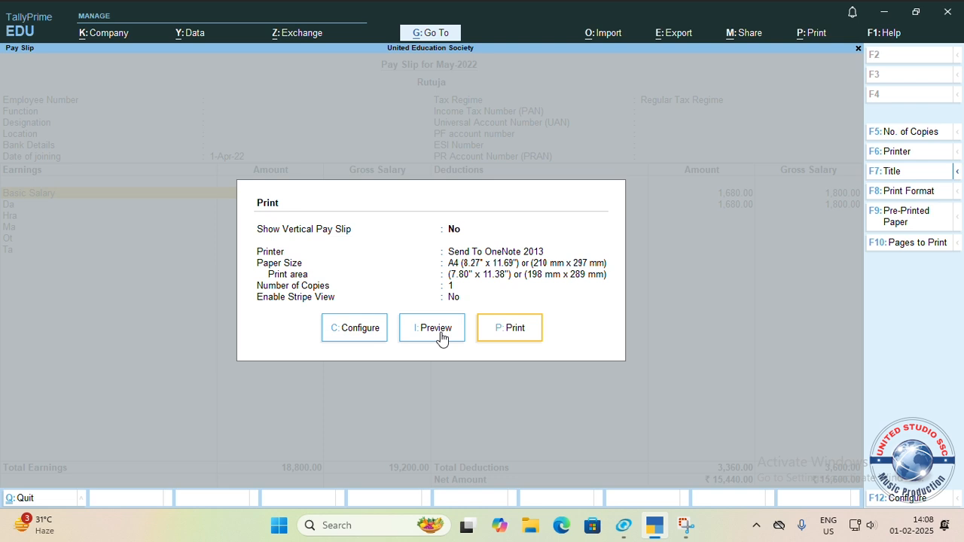
pyautogui.click(436, 329)
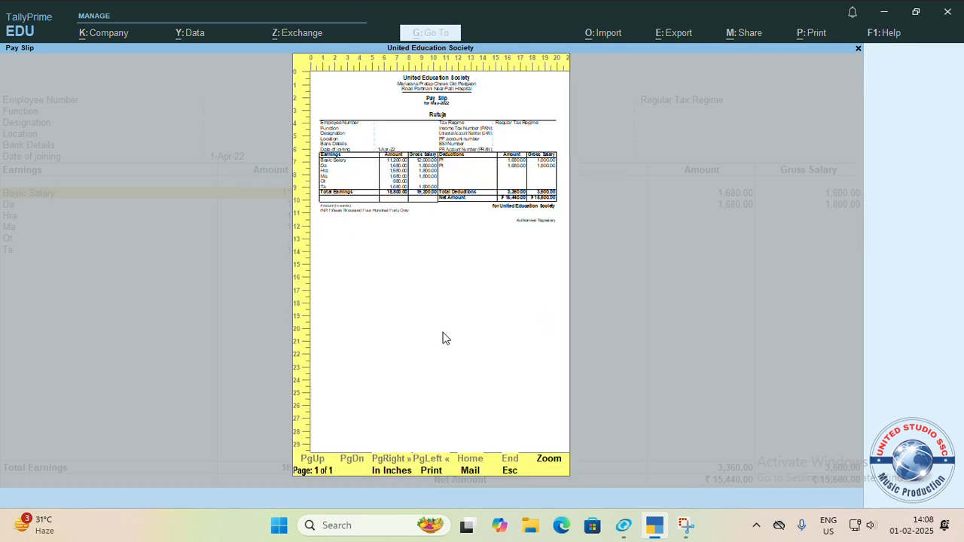